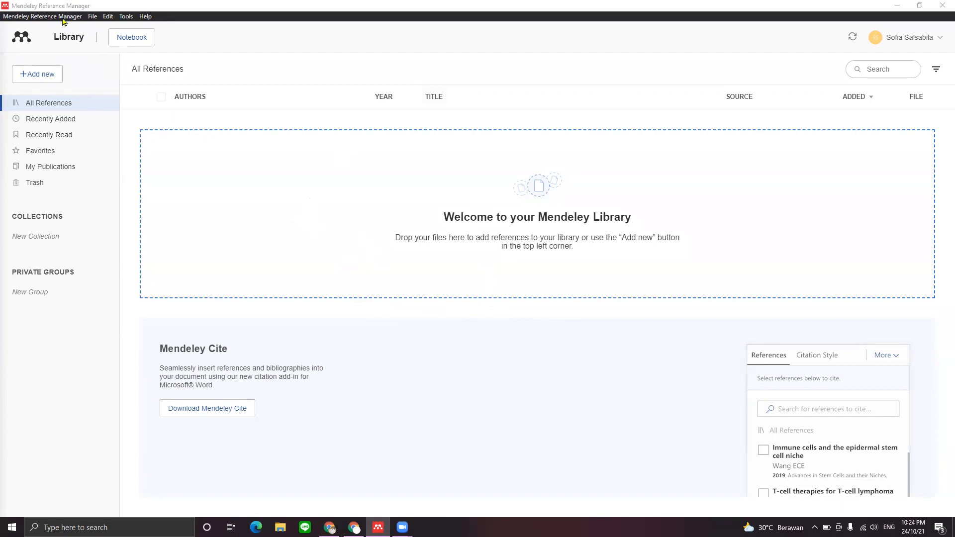
left_click(91, 18)
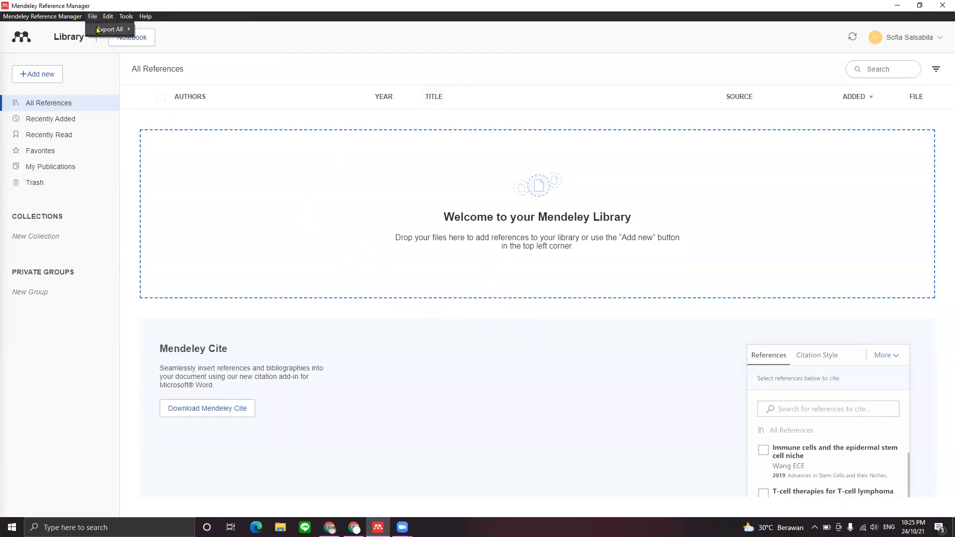
mouse_move(98, 32)
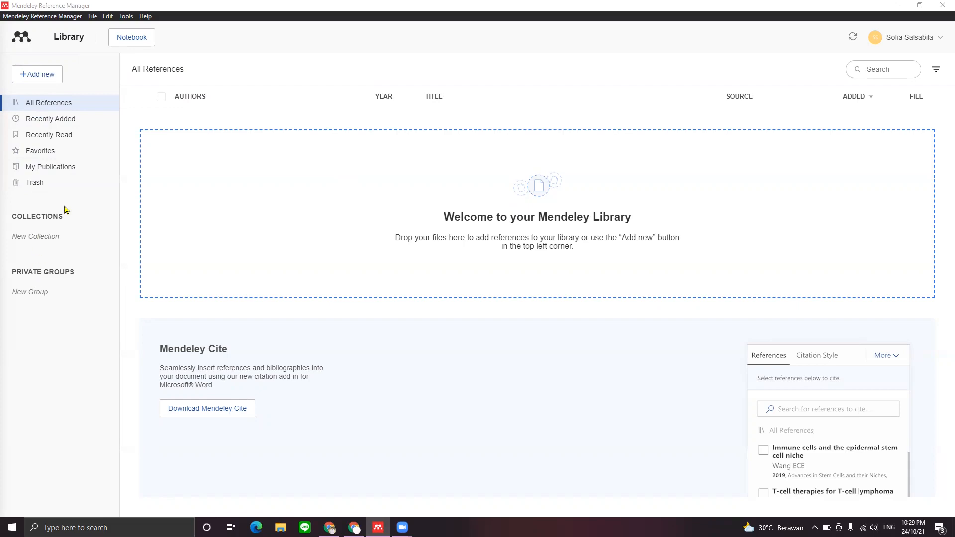
left_click(40, 79)
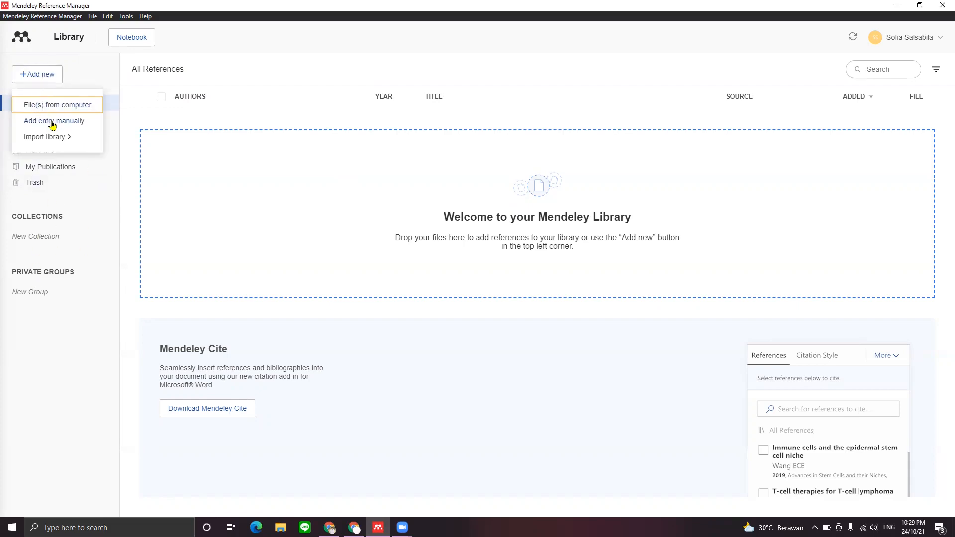
mouse_move(58, 136)
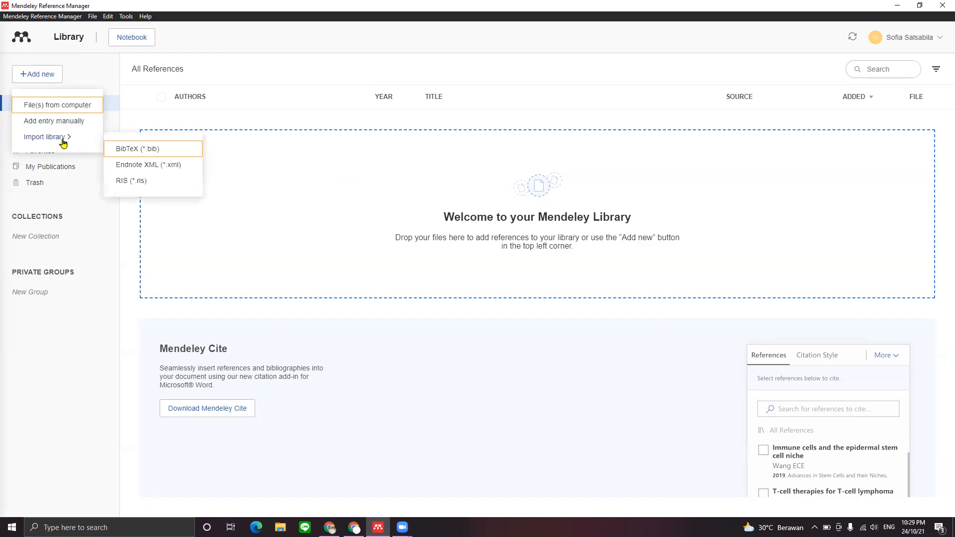
left_click(79, 69)
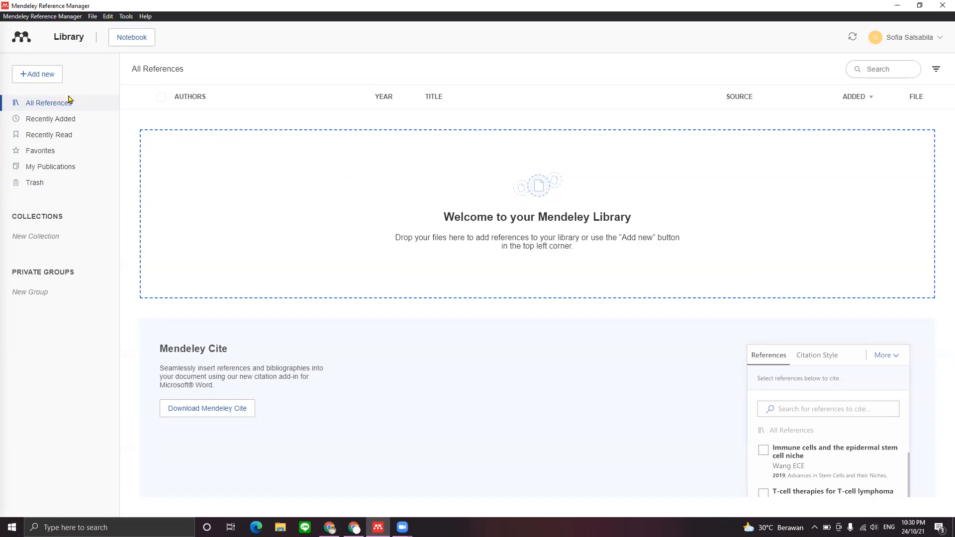
Look through the Recently Added, Recently Read, Favorites, My Publications and Trash sections and the options for adding references
left_click(66, 123)
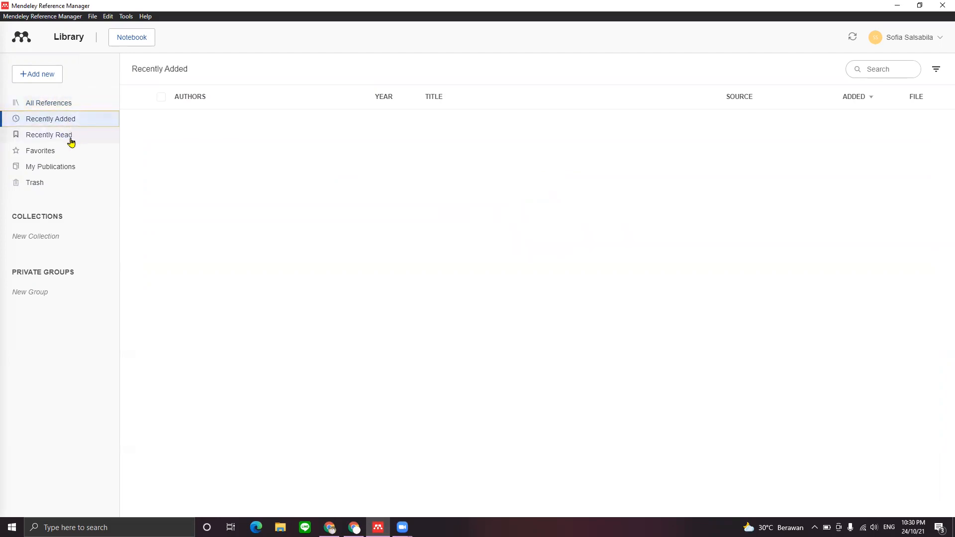
left_click(72, 140)
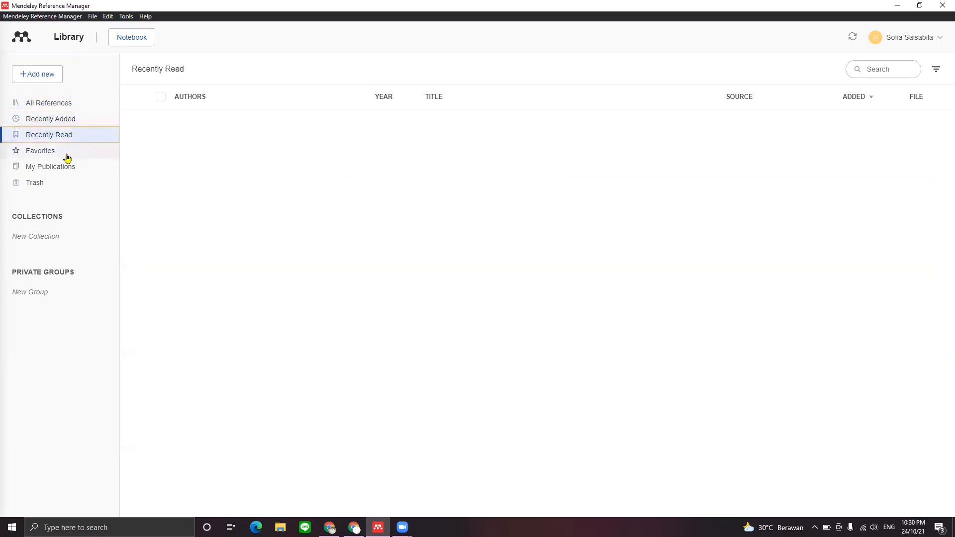
left_click(64, 156)
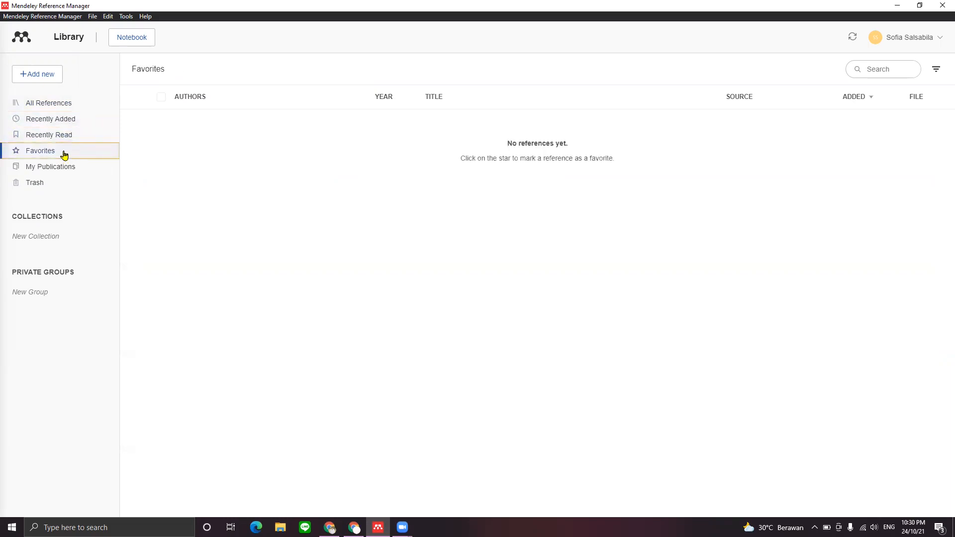
left_click(77, 173)
left_click(72, 185)
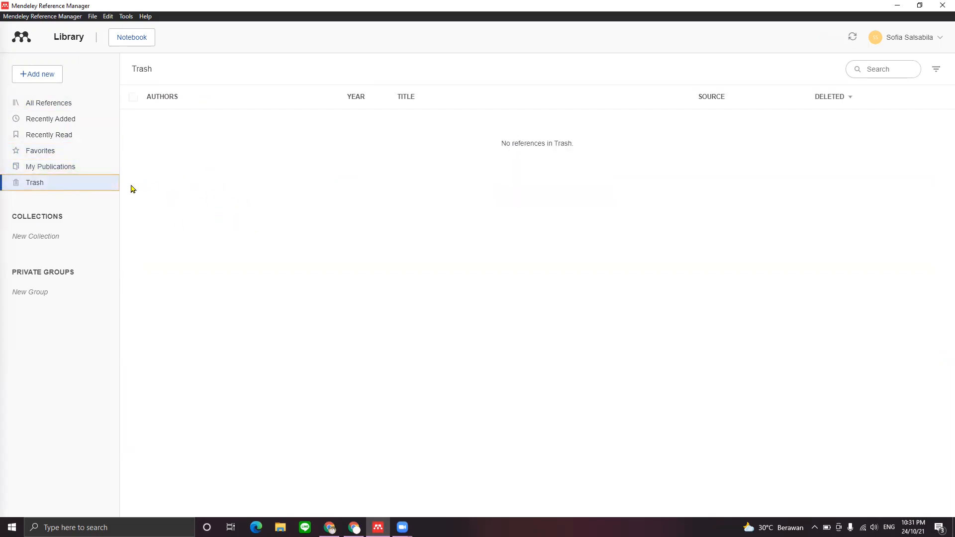
left_click(55, 236)
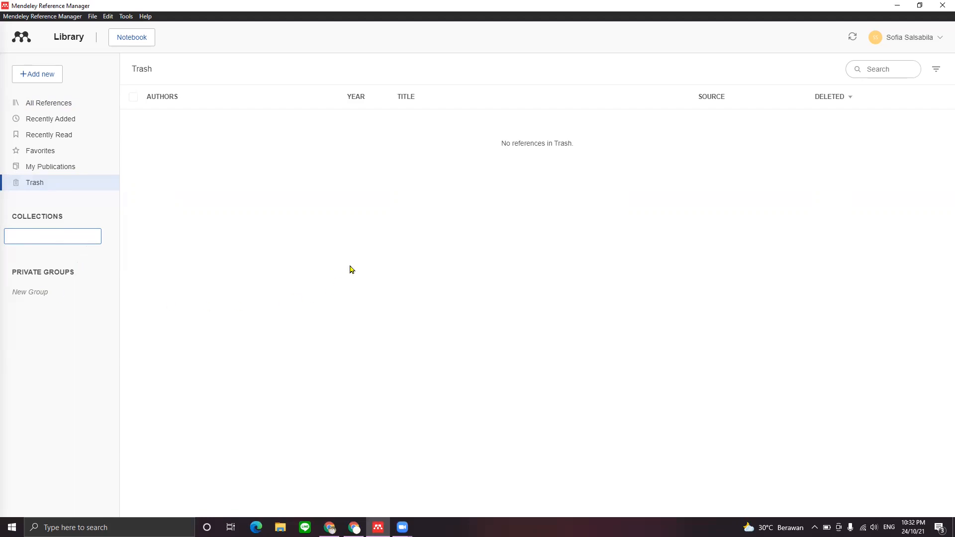
left_click(75, 104)
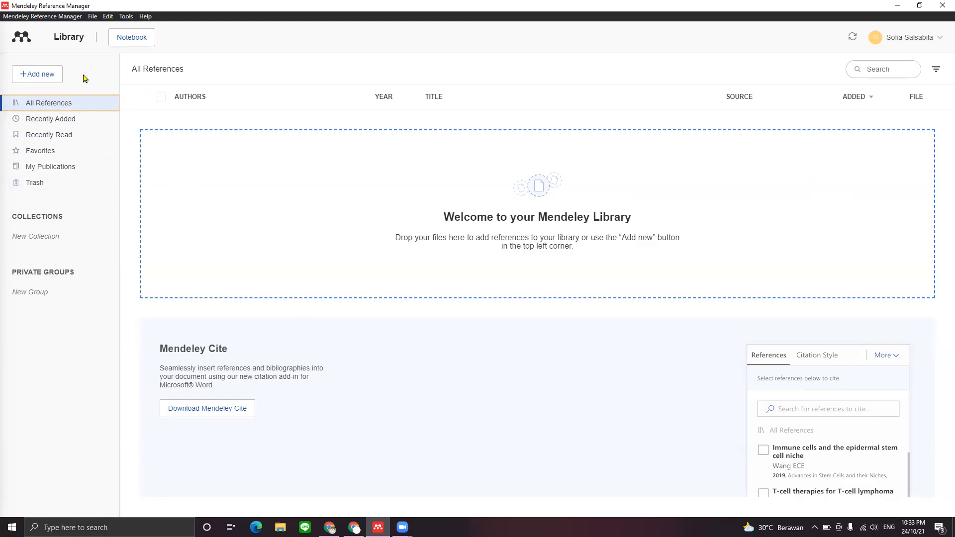
left_click(43, 83)
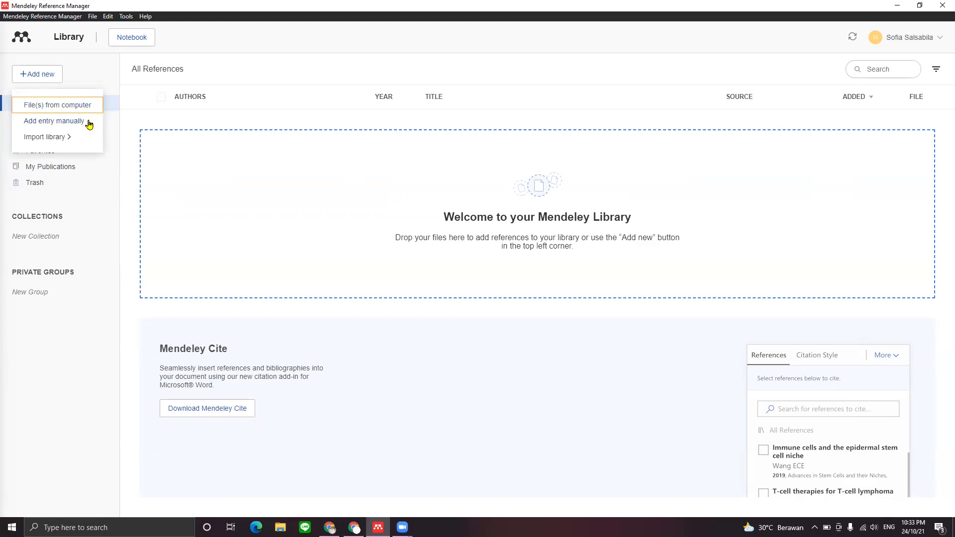
mouse_move(67, 139)
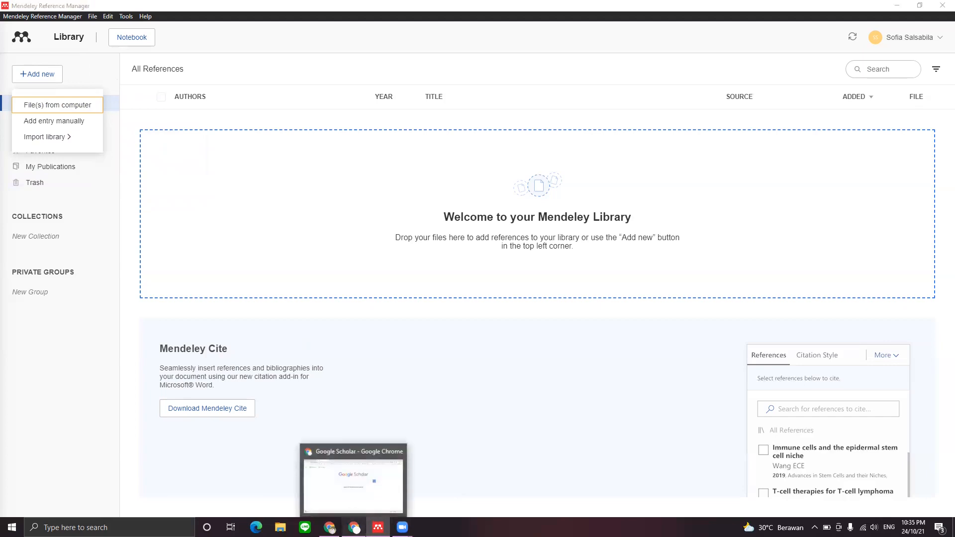
Switch to Google Scholar in Chrome, search for "evidence based practice" and limit the results to those since 2017
left_click(354, 527)
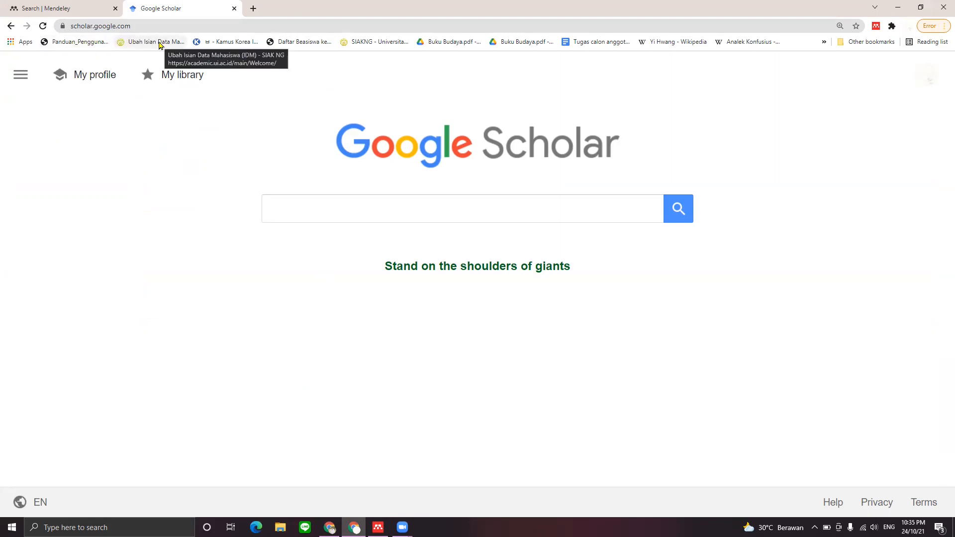
left_click(409, 211)
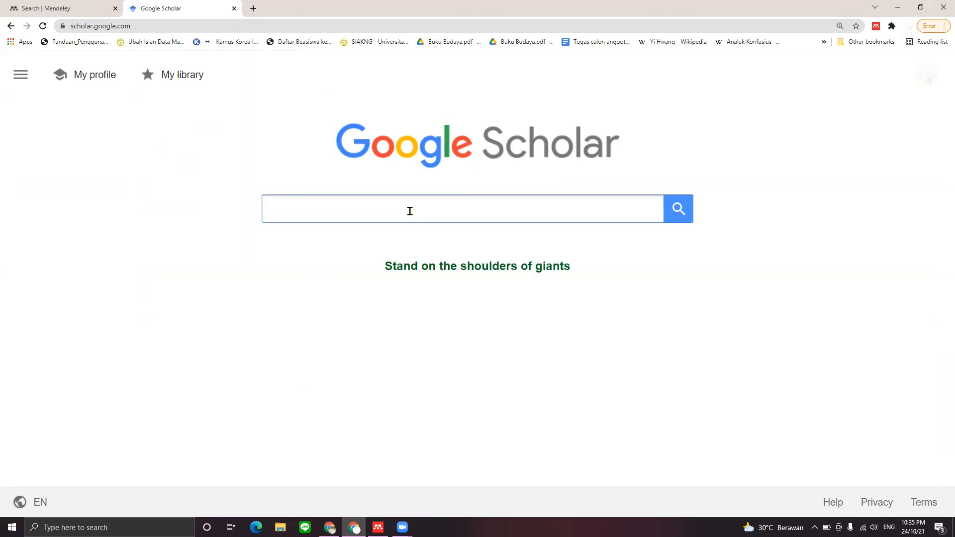
type("evidence")
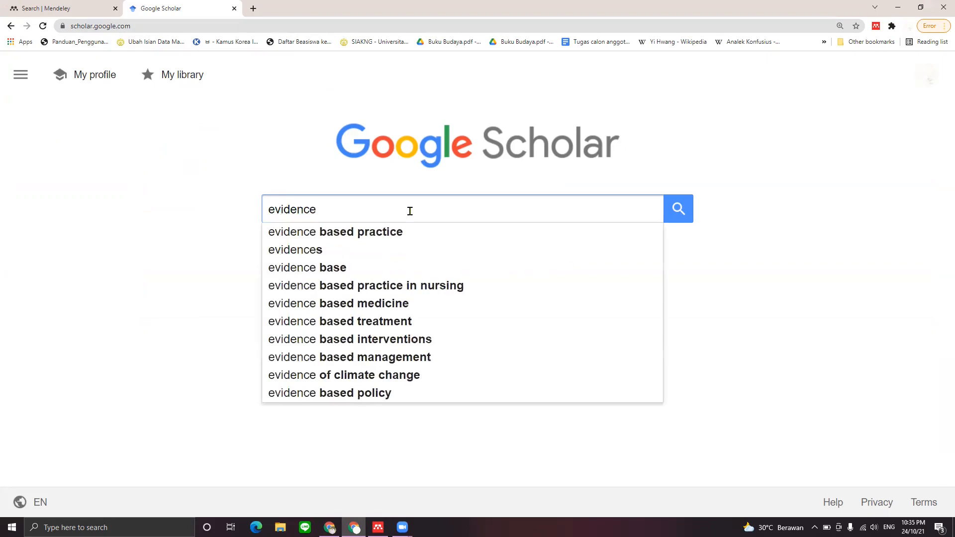
key("Down")
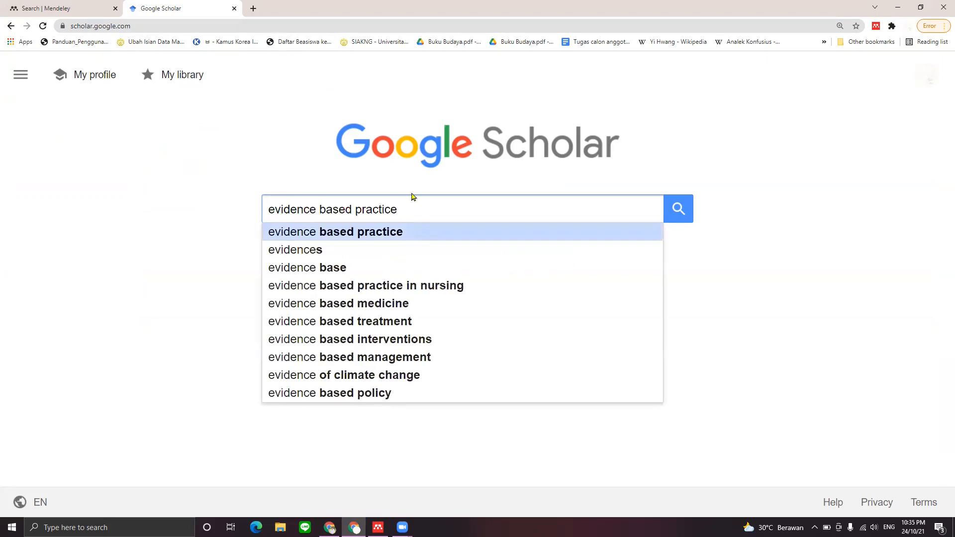
key("Return")
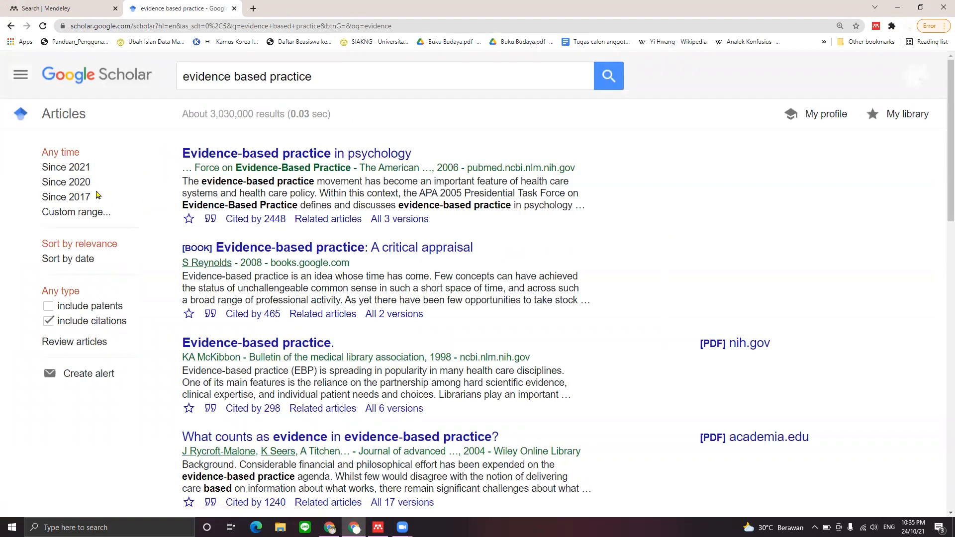
left_click(78, 198)
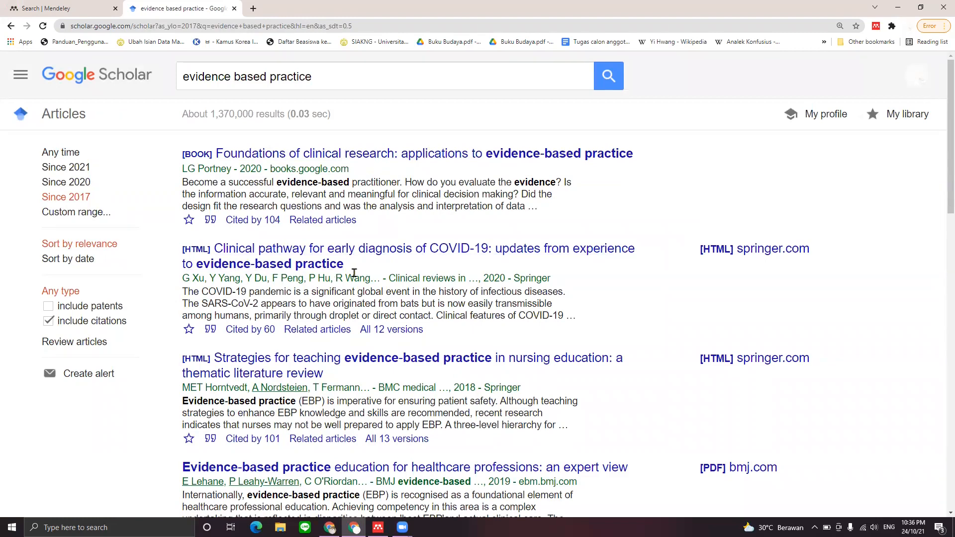
Download the RefMan citation file for the book "Foundations of clinical research: applications to evidence-based practice"
scroll(355, 274, "down", 4)
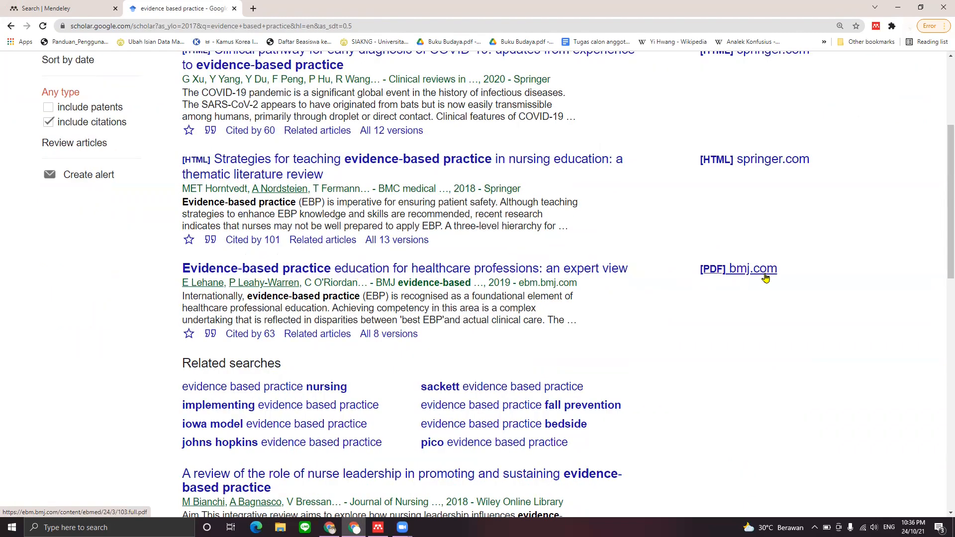
scroll(616, 317, "down", 5)
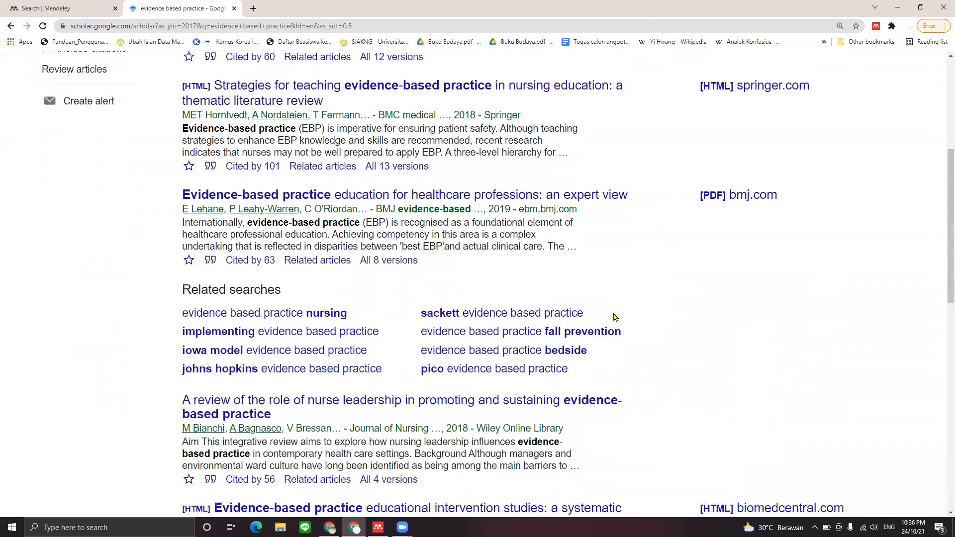
scroll(616, 317, "down", 2)
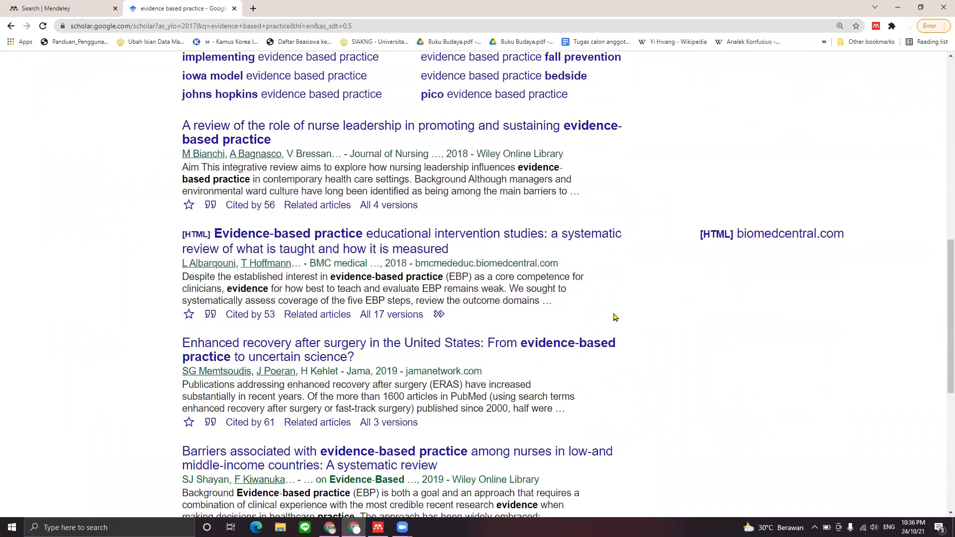
scroll(616, 317, "up", 12)
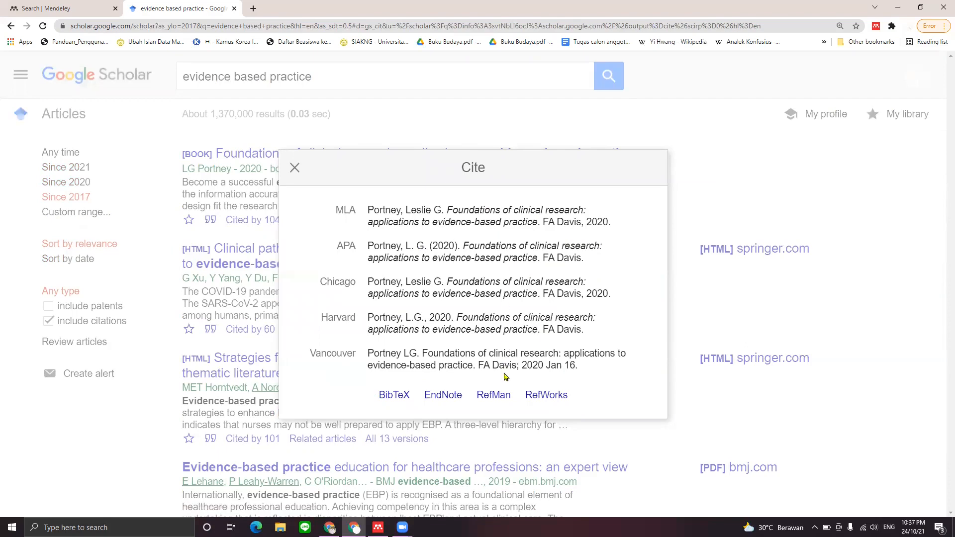
left_click(510, 399)
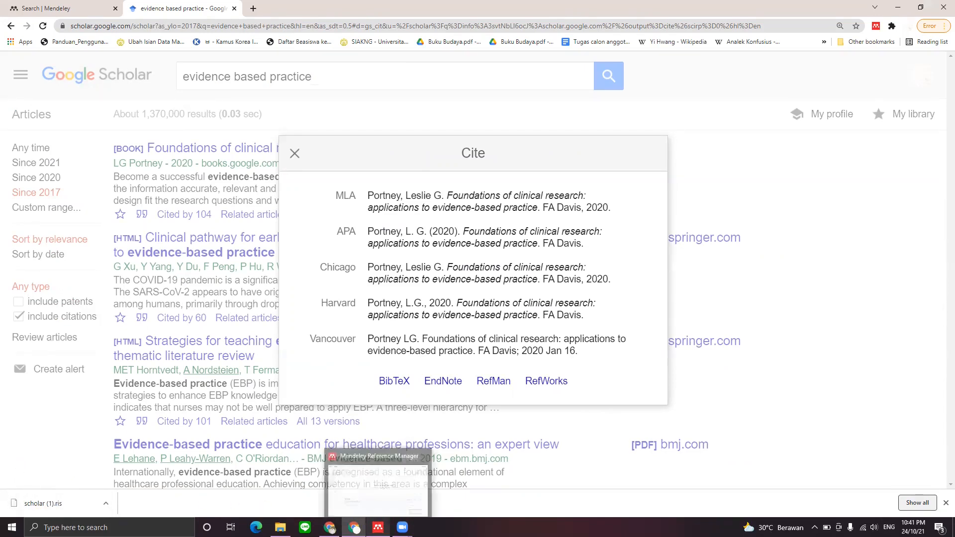
Switch to Mendeley Reference Manager and import the RIS file "scholar (1).ris" from Downloads into the library
left_click(378, 527)
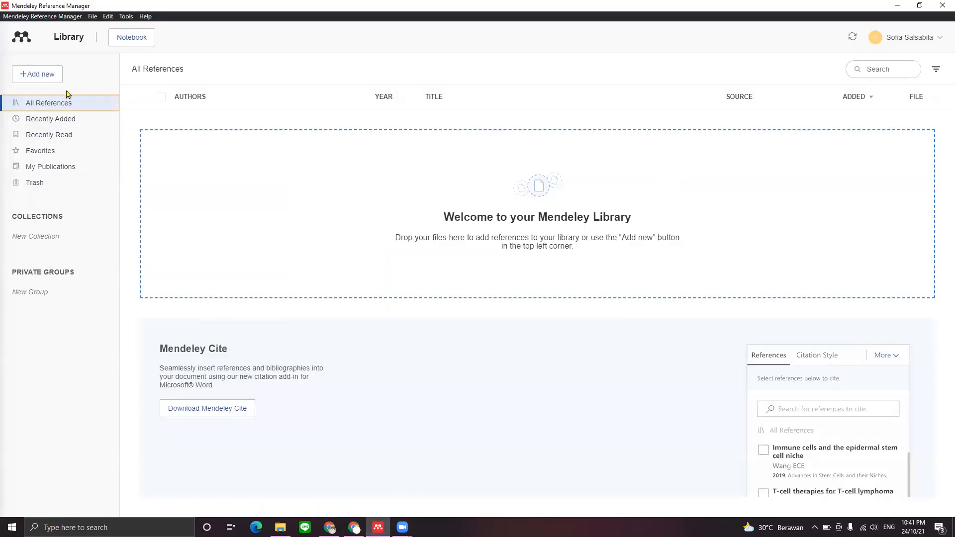
left_click(42, 76)
left_click(73, 137)
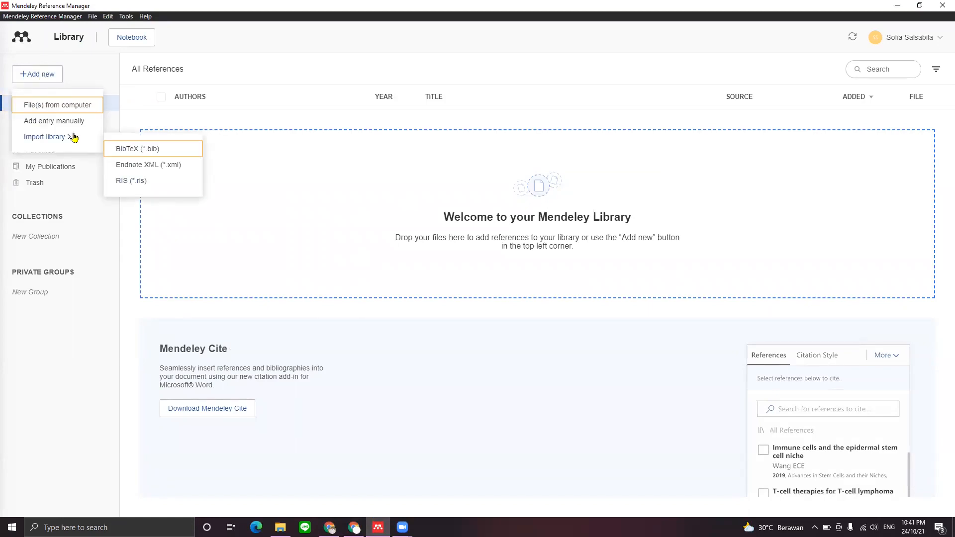
left_click(150, 182)
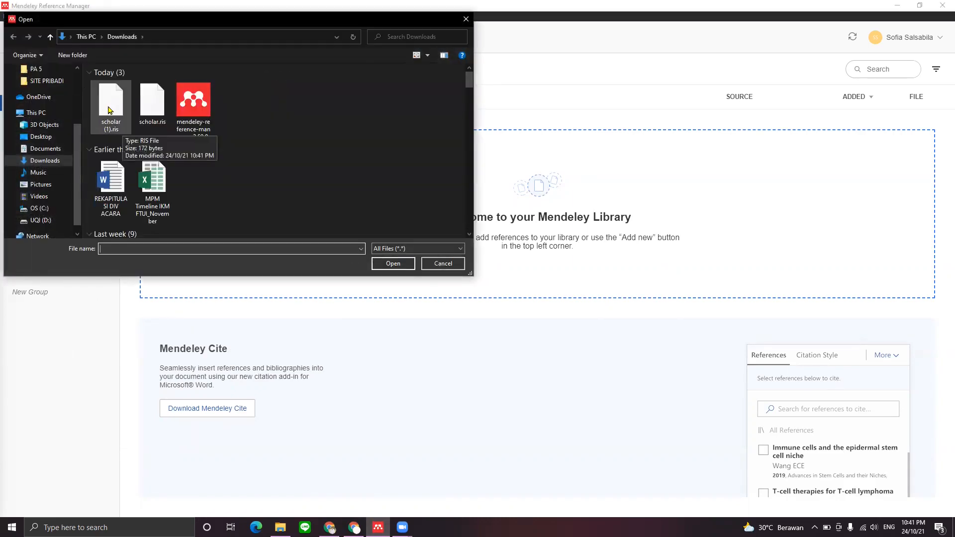
left_click(111, 108)
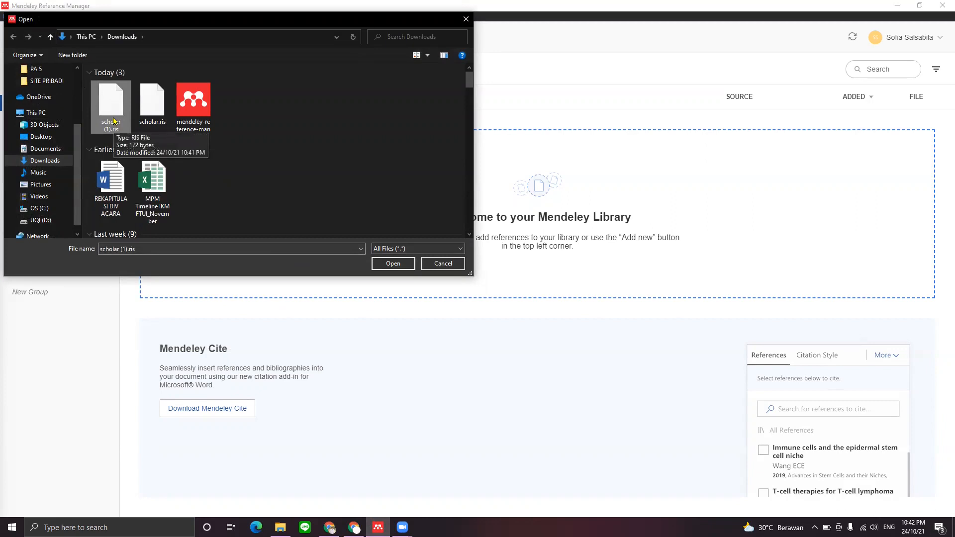
left_click(385, 265)
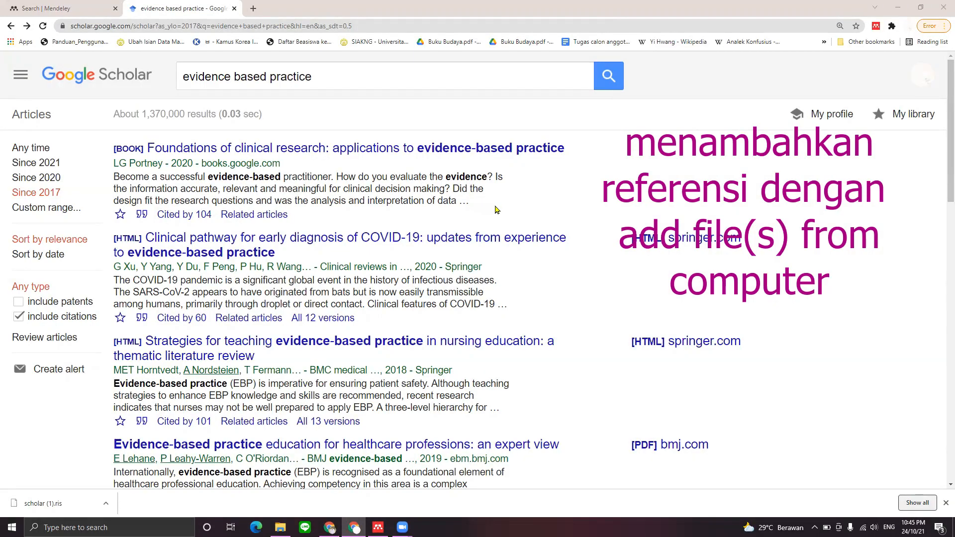
In the Chrome search results, open the bmj.com PDF of "Evidence-based practice education for healthcare professions: an expert view" and save it as 103.full.pdf
scroll(575, 366, "down", 2)
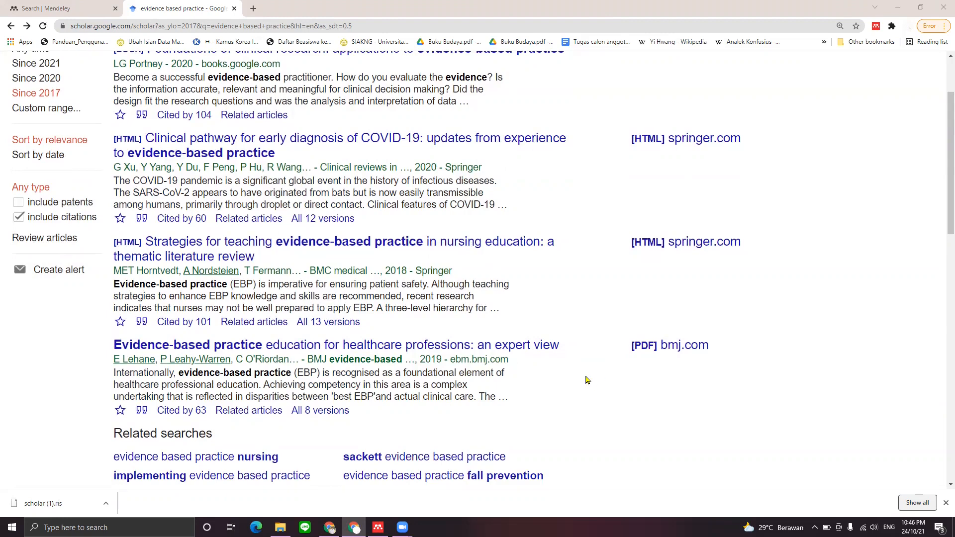
scroll(566, 396, "down", 1)
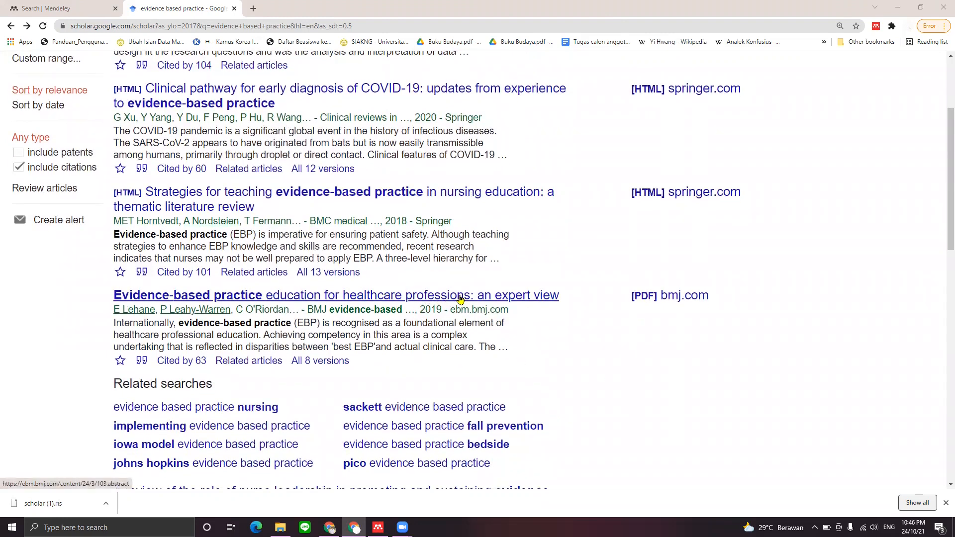
left_click(683, 298)
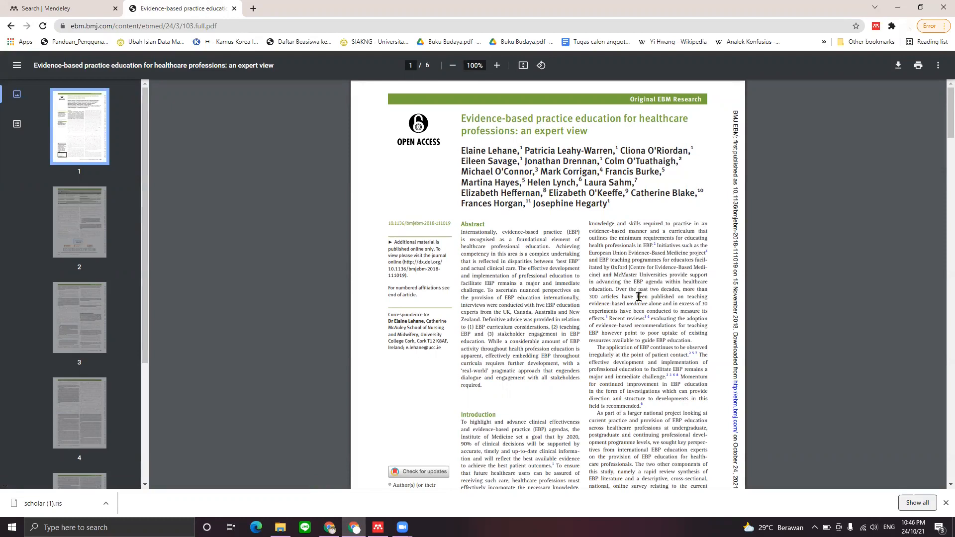
left_click(899, 68)
left_click(626, 396)
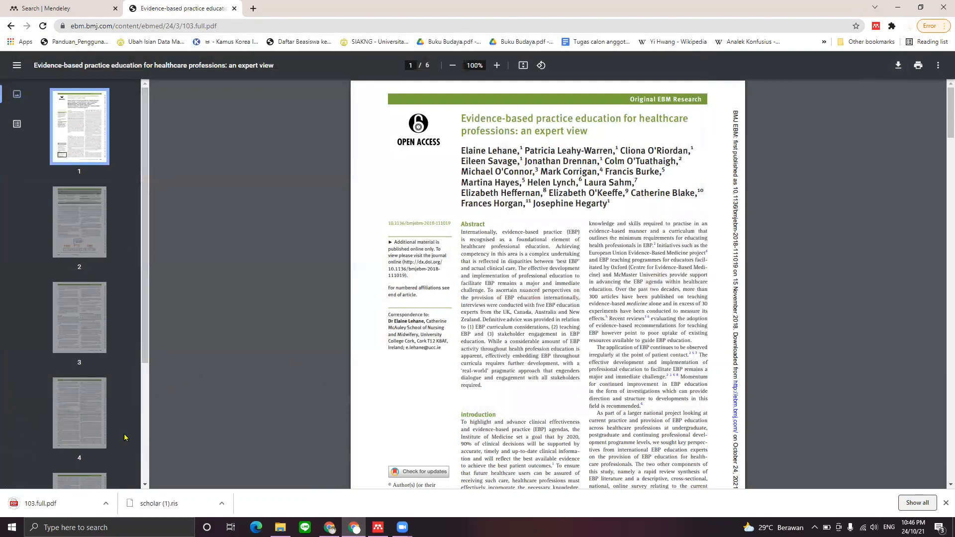
Switch to Mendeley Reference Manager, add 103.full.pdf from Downloads to the library and open its new entry
mouse_move(379, 529)
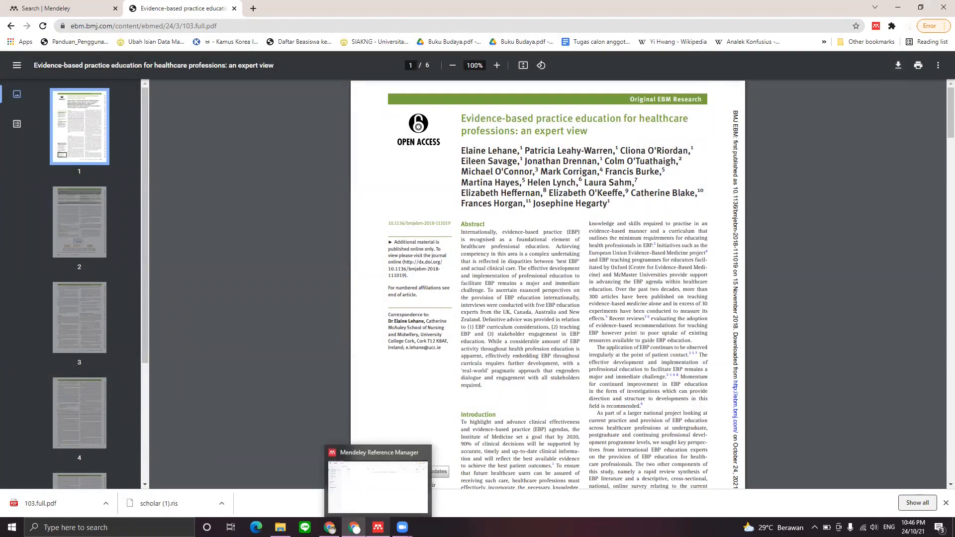
left_click(378, 528)
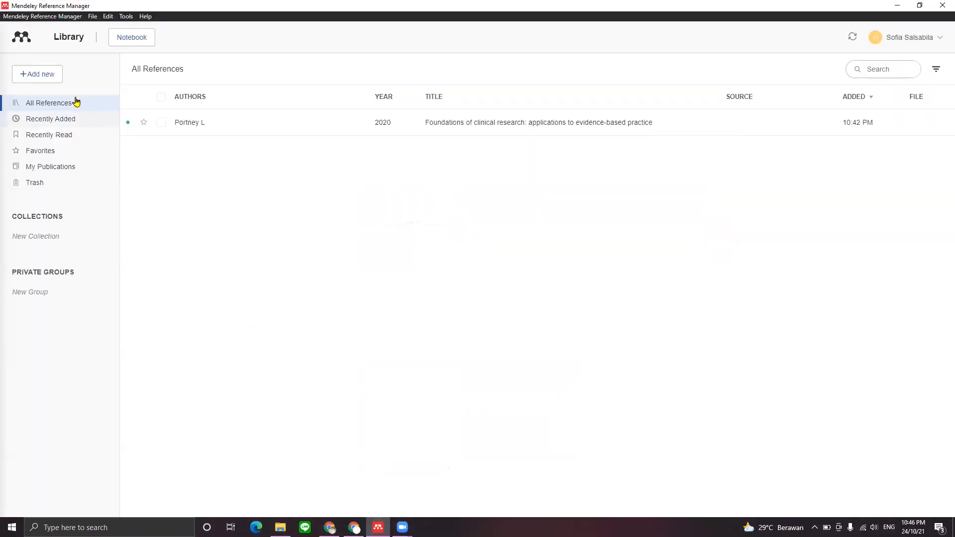
left_click(49, 74)
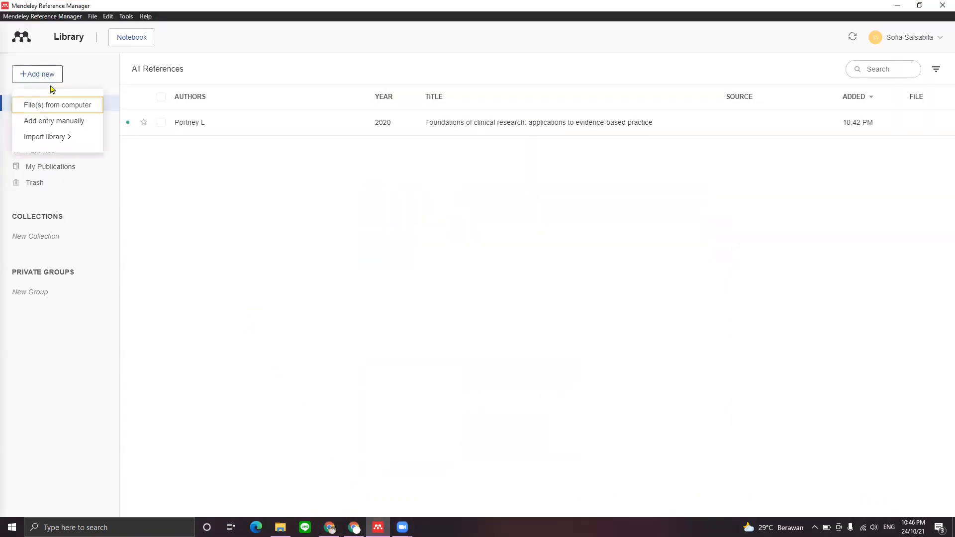
left_click(78, 106)
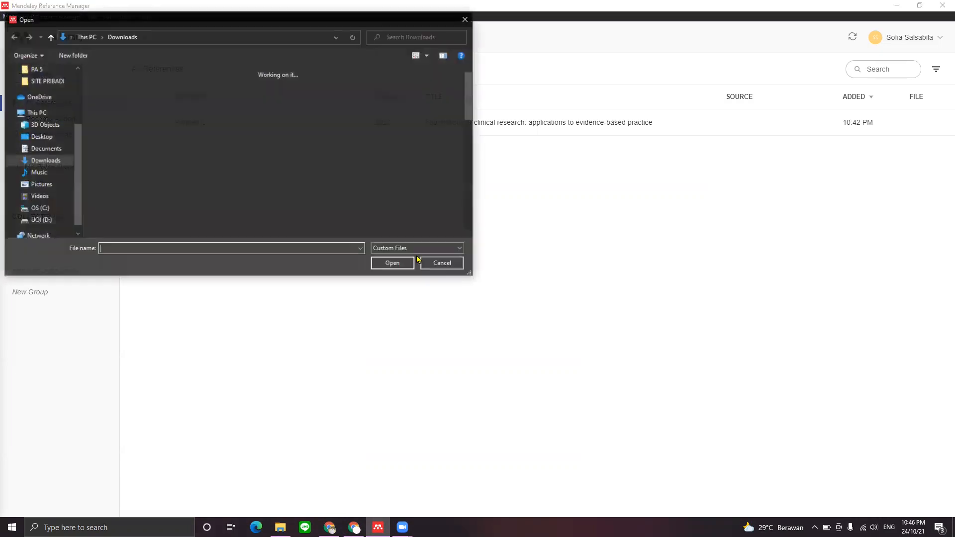
left_click(112, 105)
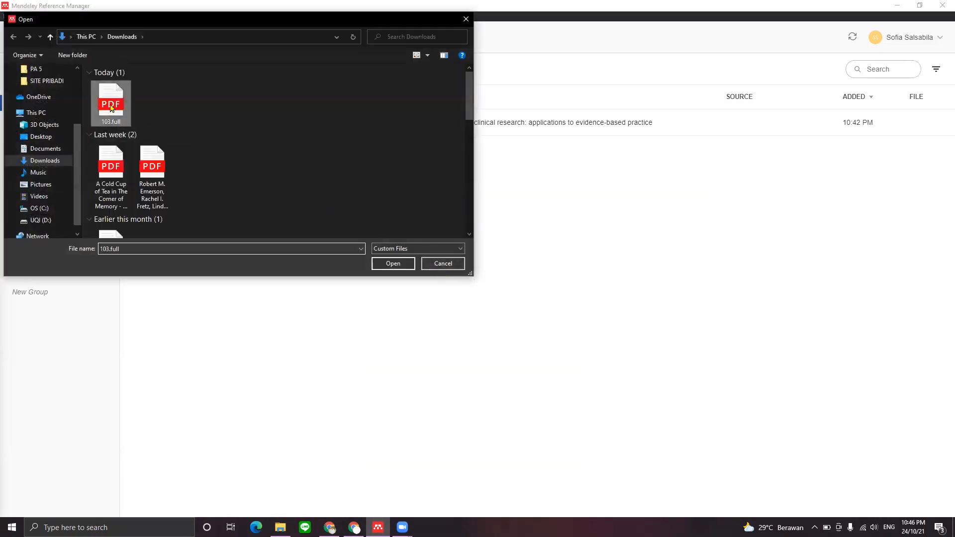
left_click(394, 265)
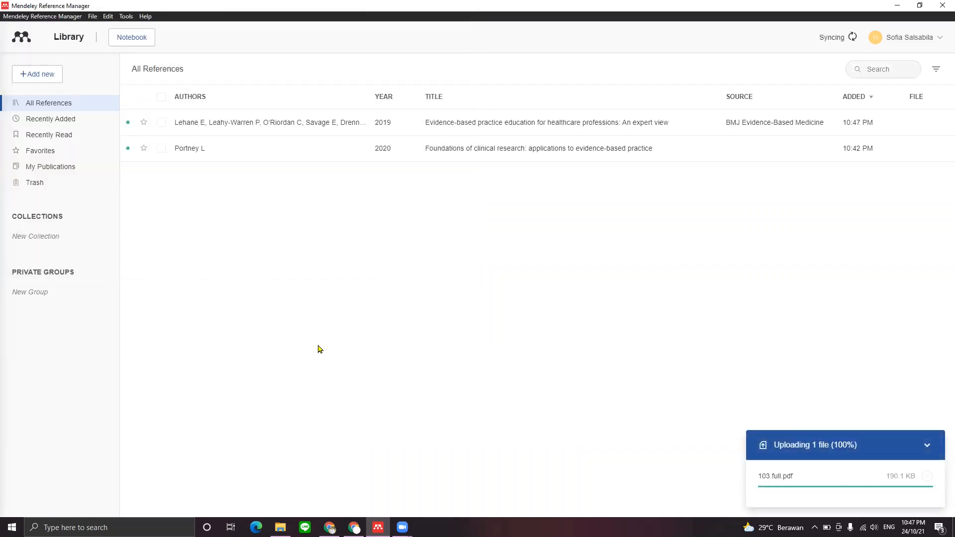
left_click(290, 123)
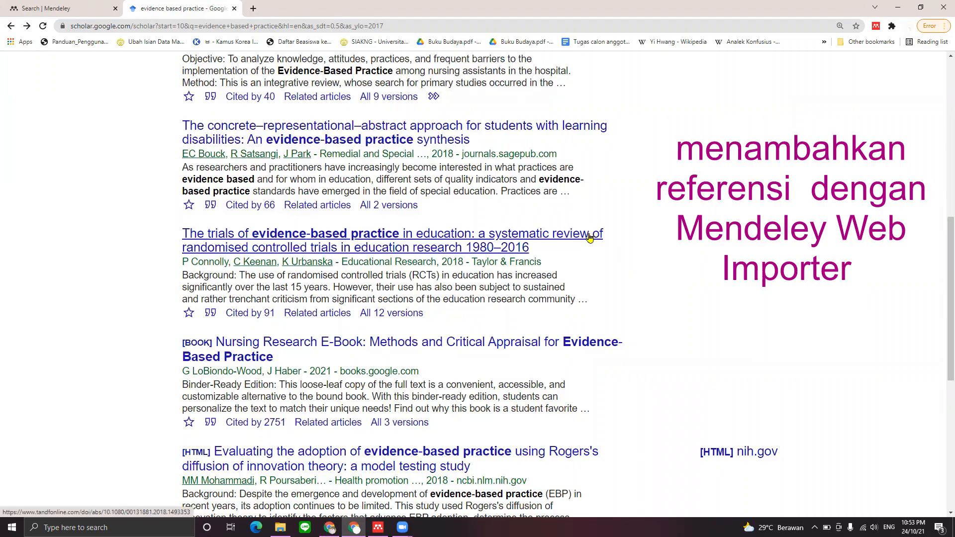
In Chrome's Scholar results, open the Taylor & Francis article "The trials of evidence-based practice in education" and select its reference in Mendeley Web Importer
left_click(588, 237)
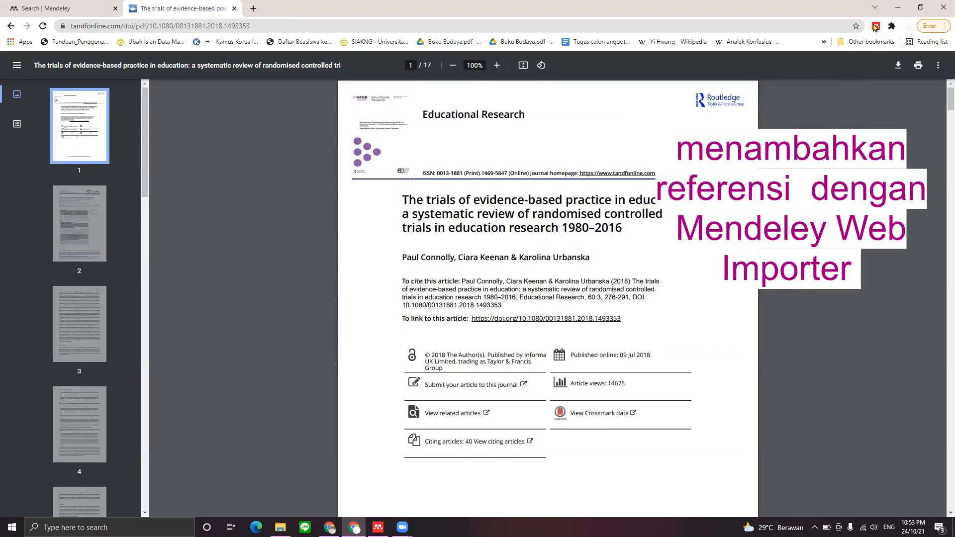
left_click(876, 26)
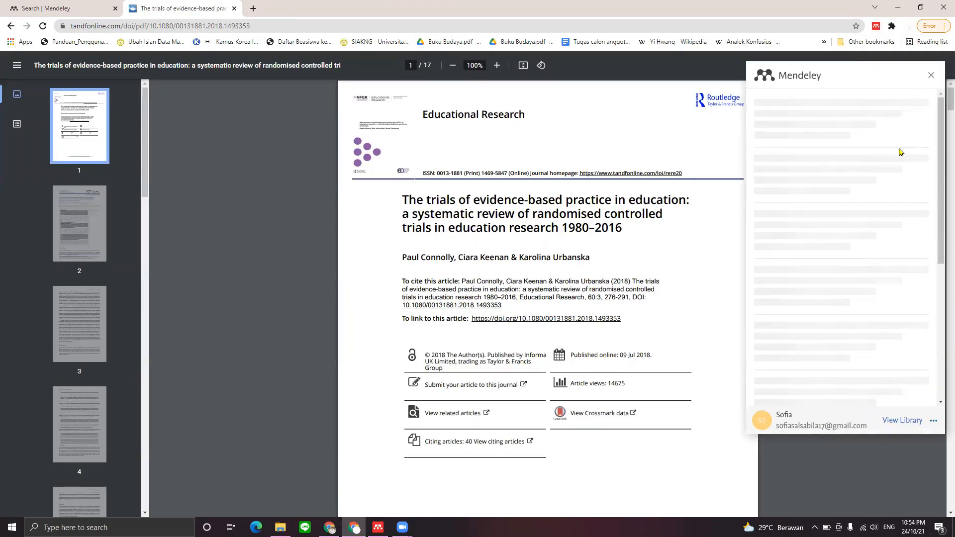
left_click(758, 148)
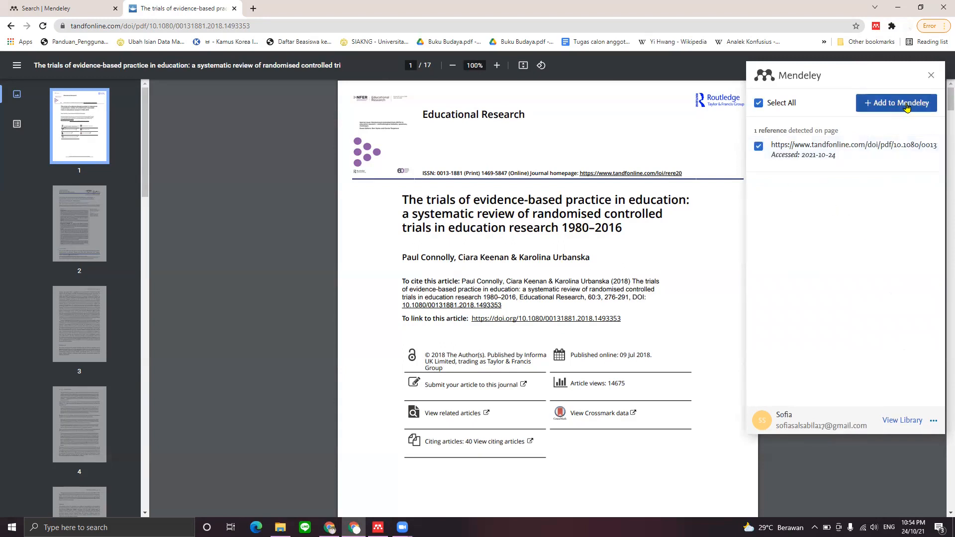
Open the Web Importer settings, toggle "Add PDFs if available" and return to the reference list
left_click(934, 423)
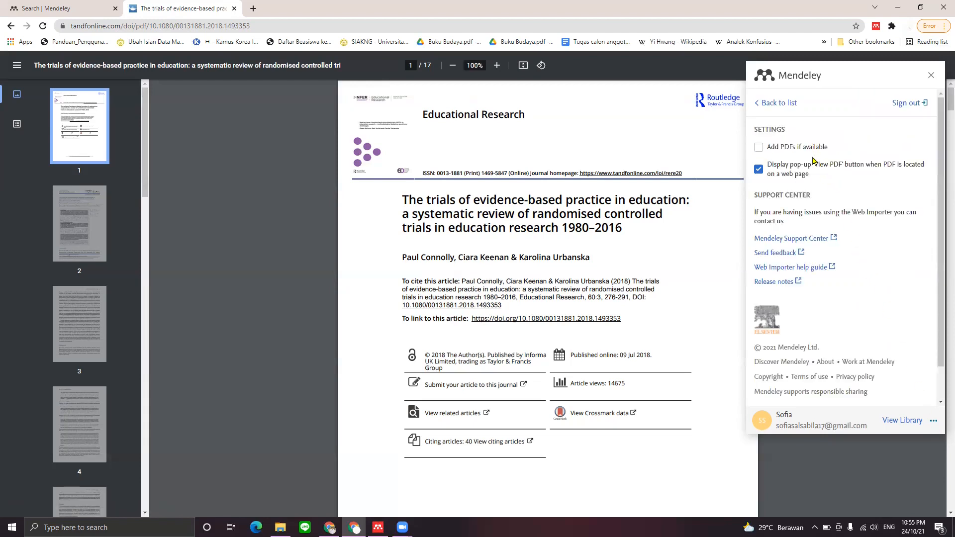
scroll(870, 331, "down", 1)
scroll(870, 331, "up", 1)
left_click(759, 148)
left_click(785, 148)
left_click(780, 103)
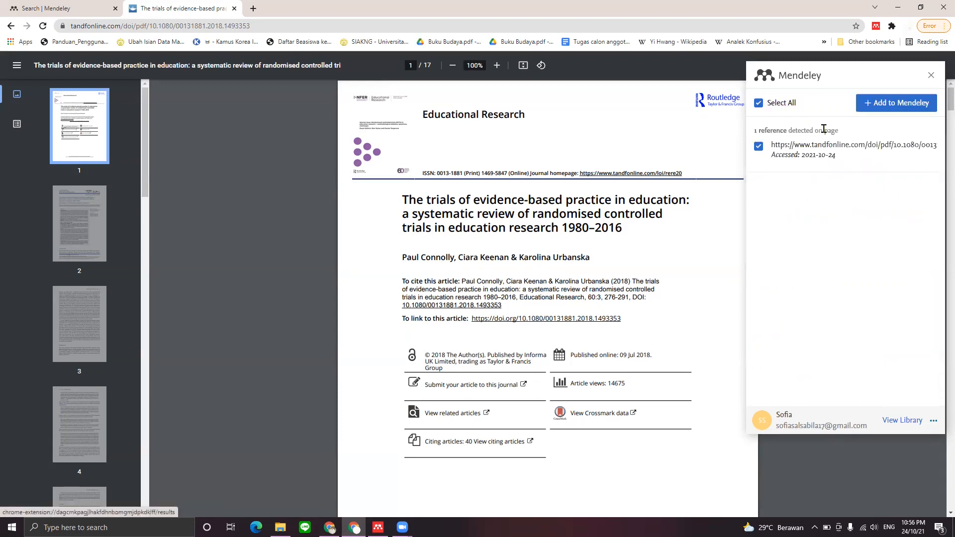
Try to add the detected tandfonline.com reference to Mendeley, dismiss the alert and look through the reference's edit form
left_click(893, 108)
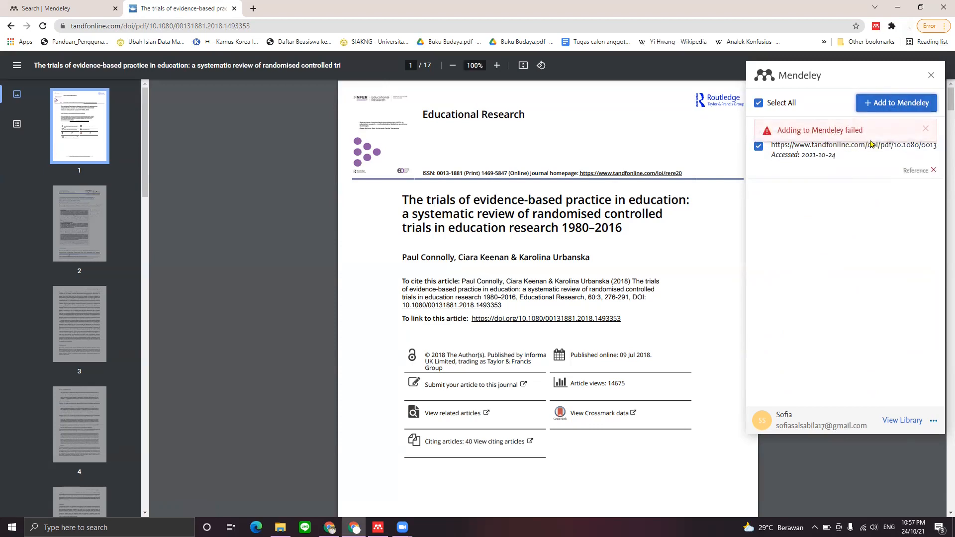
left_click(926, 129)
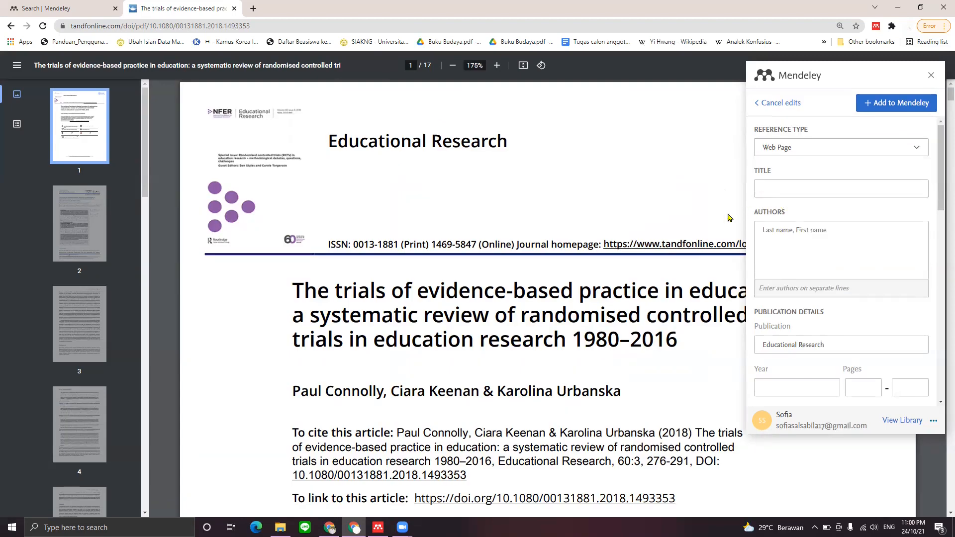
scroll(935, 231, "down", 3)
scroll(935, 231, "up", 3)
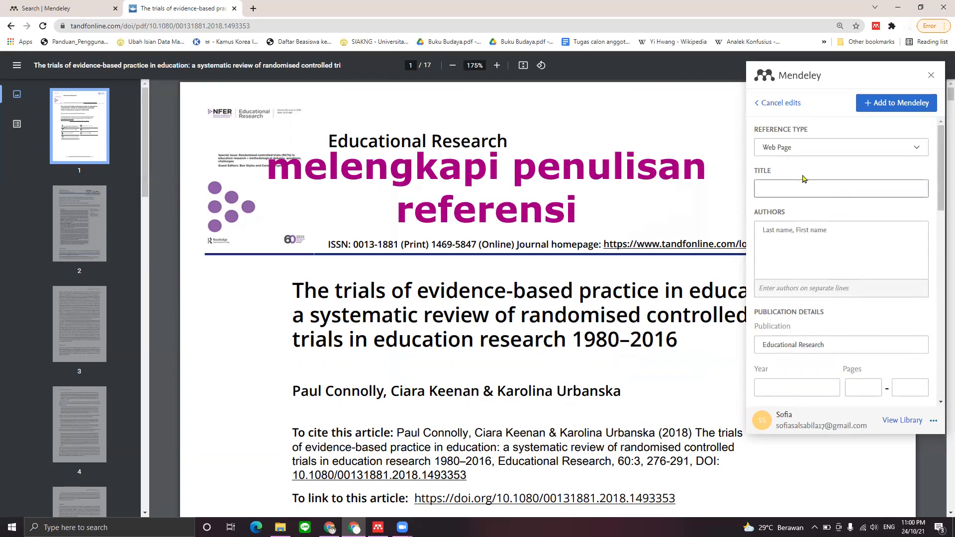
Copy the article's full title from the PDF's first page into the reference's Title field
left_click_drag(283, 286, 685, 340)
right_click(572, 323)
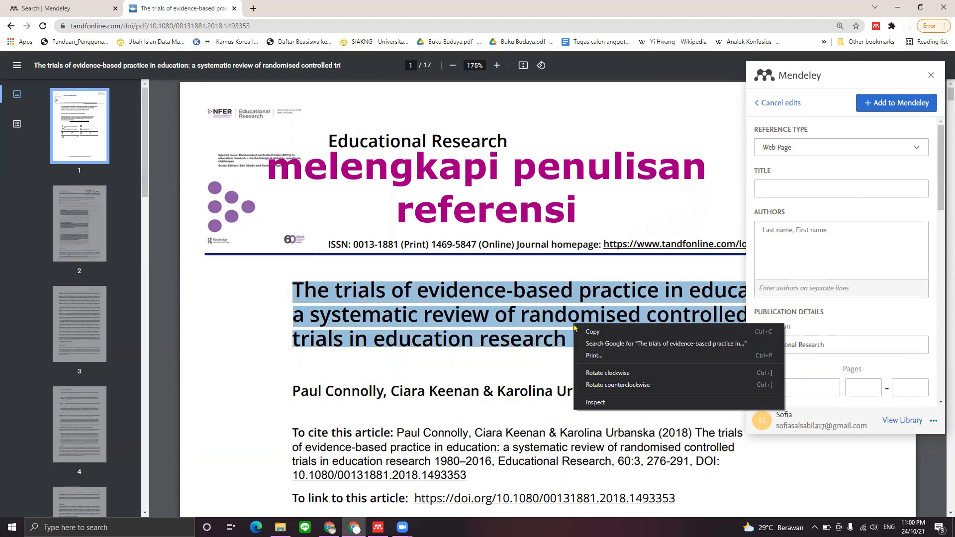
left_click(586, 334)
left_click(772, 190)
right_click(774, 192)
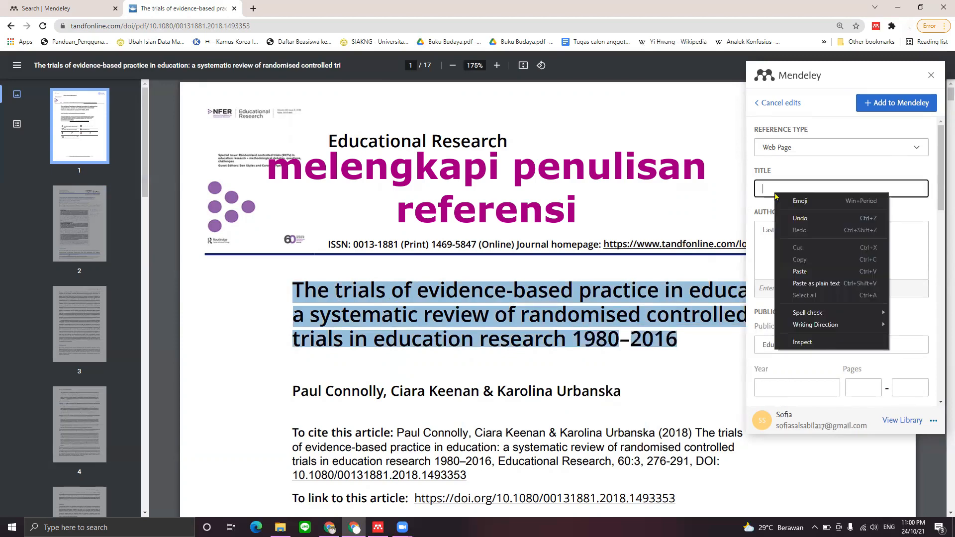
left_click(803, 272)
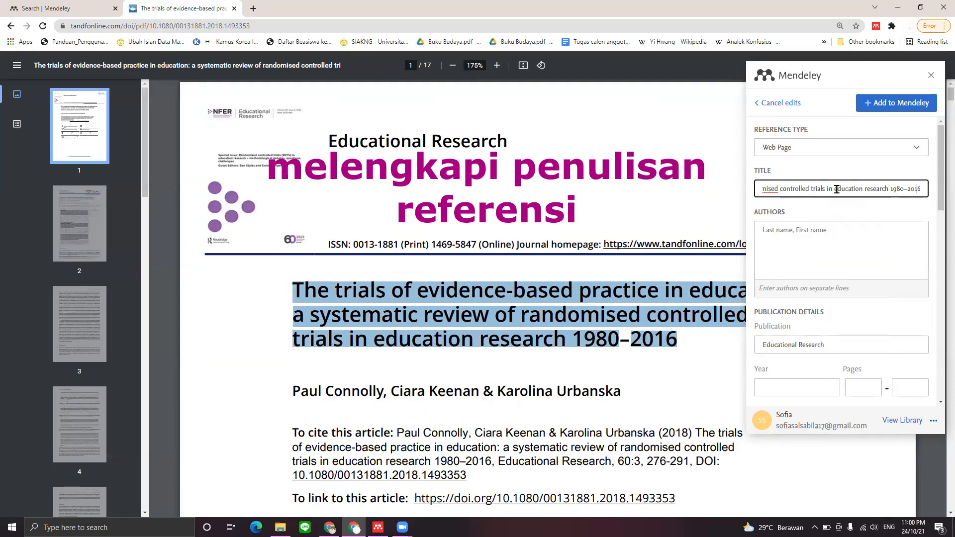
Capitalise the "a" after the colon in the reference title so that part reads "A systematic review"
key("Left")
key("Left")
key("Left")
key("Left")
key("Left")
key("Left")
key("Left")
key("Left")
key("Left")
key("Left")
key("Left")
key("Left")
key("Left")
key("Left")
key("Left")
key("Left")
key("Left")
key("Left")
key("Left")
key("Left")
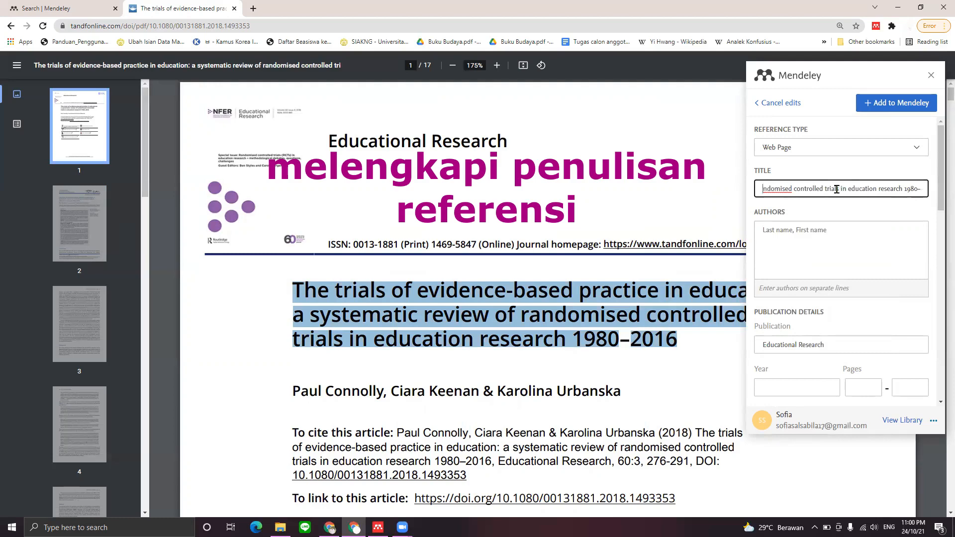
key("BackSpace")
type("A systematic review of randomis")
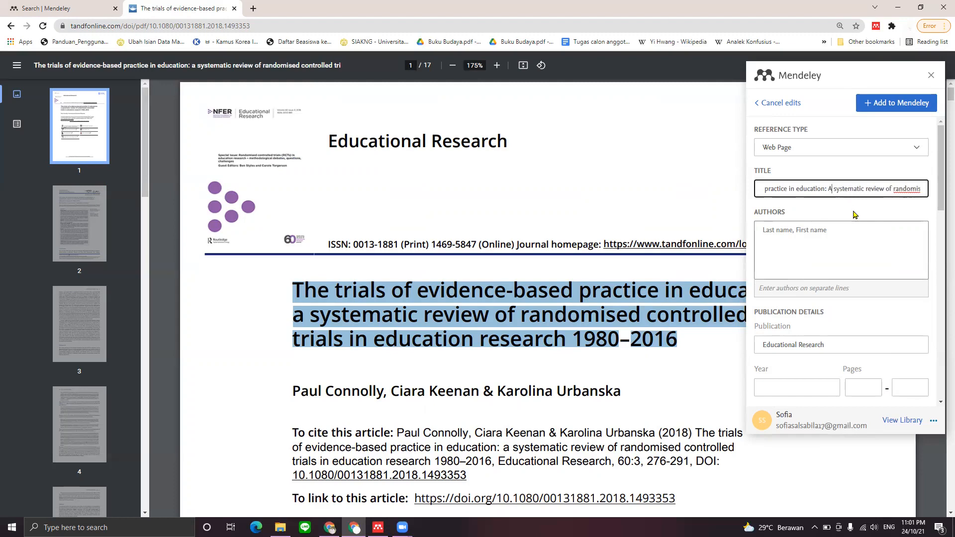
Enter the article's three authors on separate lines in the Authors field, each as last name, first name
left_click(806, 232)
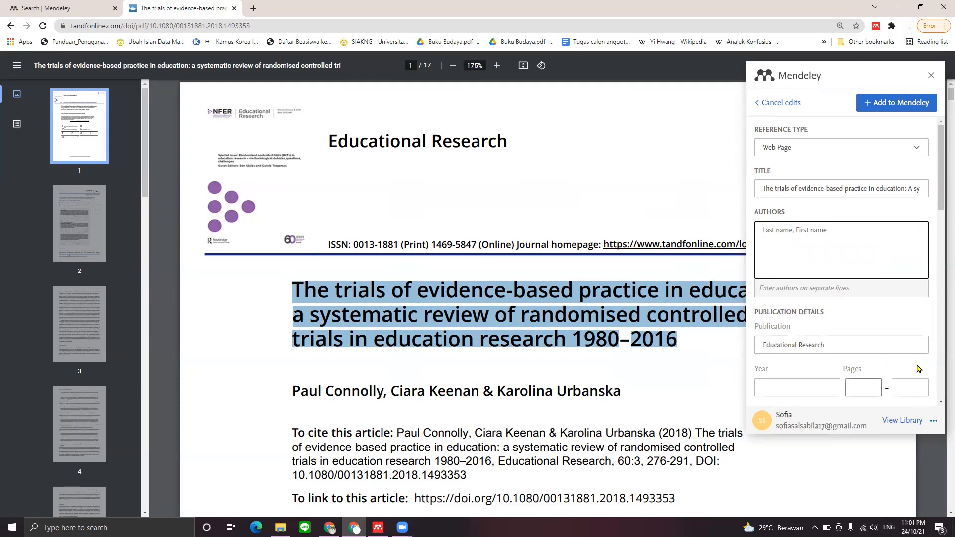
type("Co")
type("Urba")
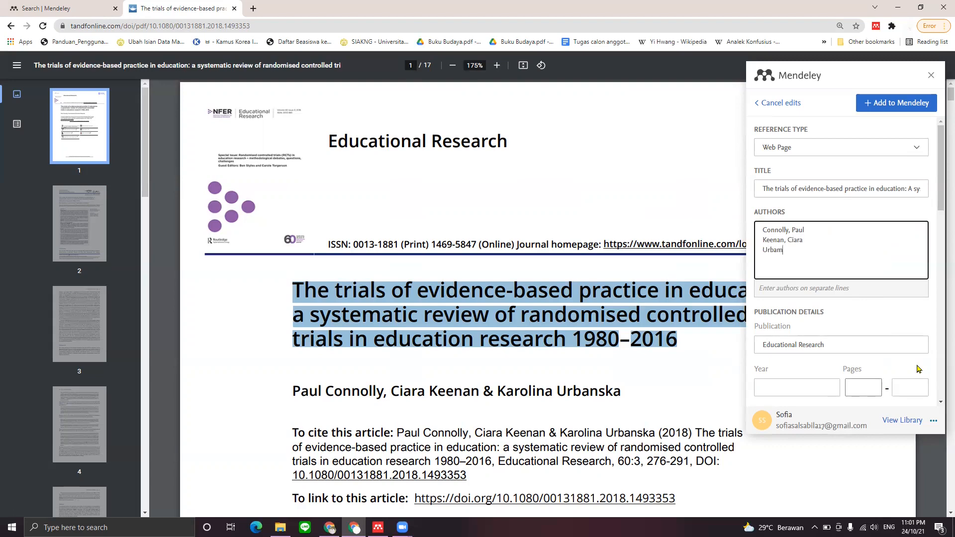
type("m")
key("BackSpace")
type("nska, Karolina")
left_click(864, 345)
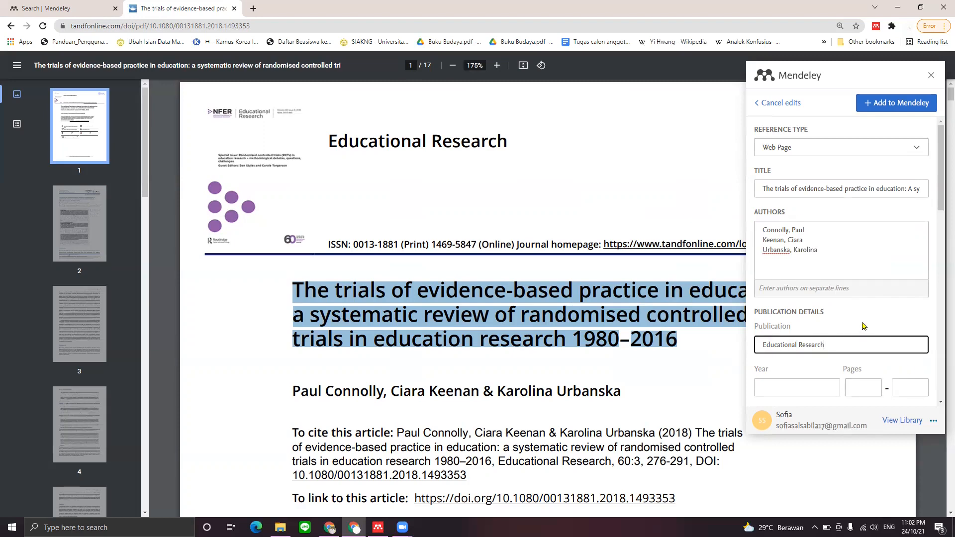
triple_click(841, 345)
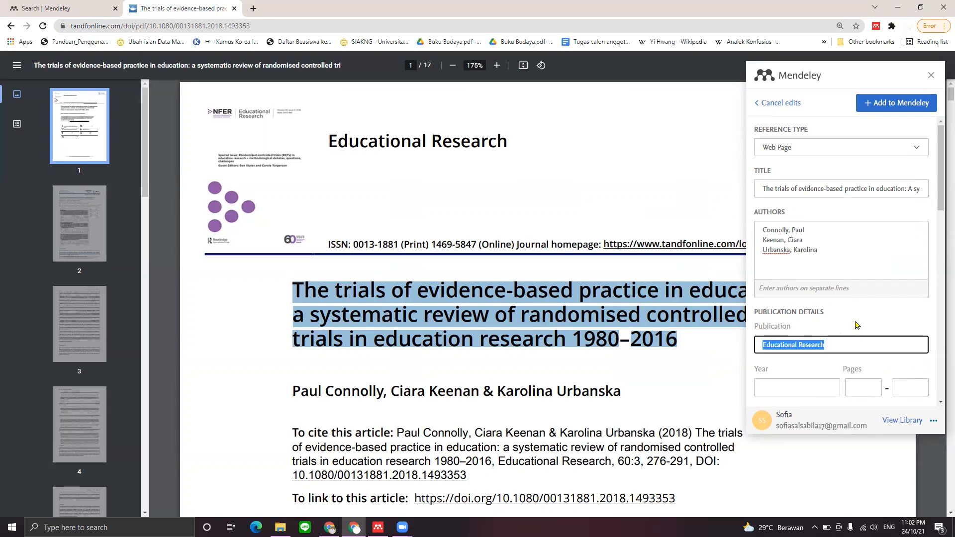
left_click(856, 323)
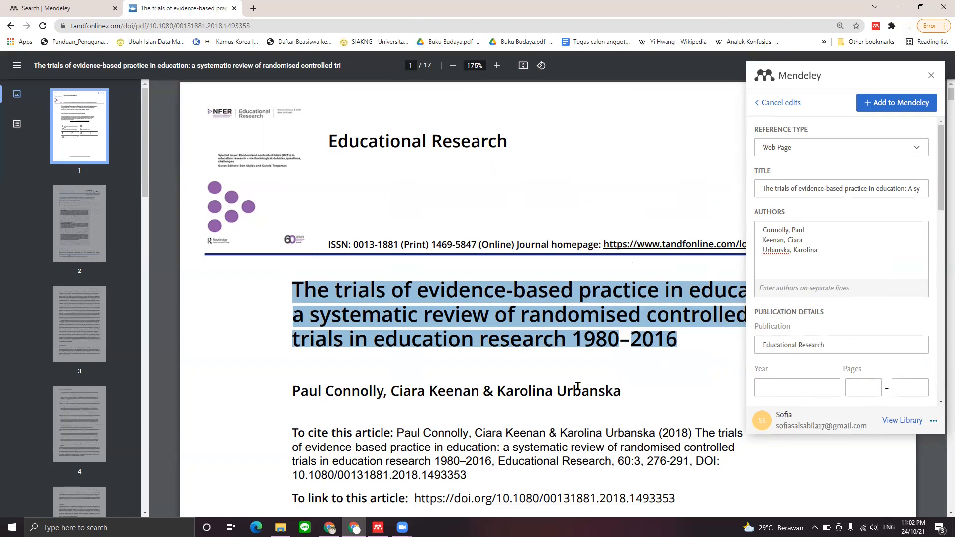
Find the publication details on the PDF's second page and set the reference's year to 2018 and pages to 276–291
left_click_drag(577, 390, 592, 390)
scroll(593, 389, "down", 15)
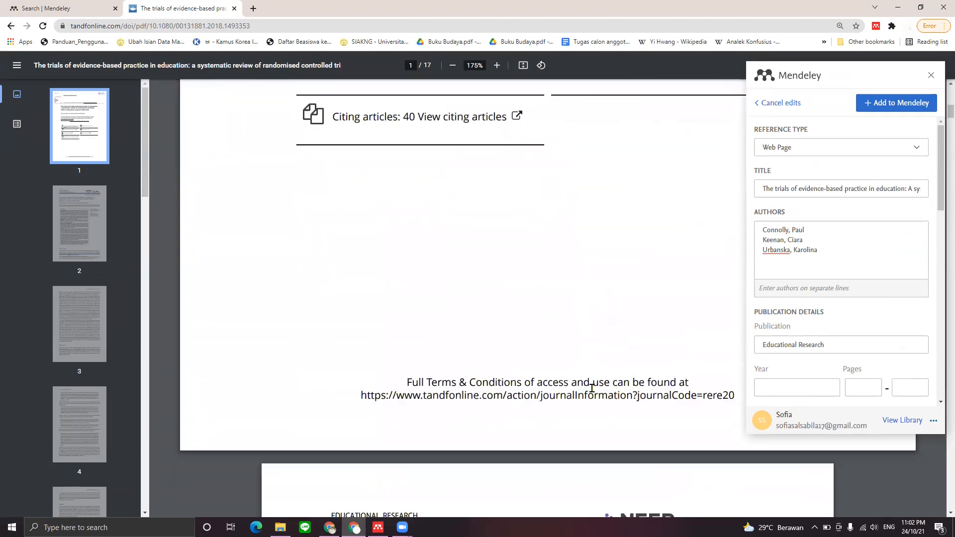
scroll(592, 388, "down", 1)
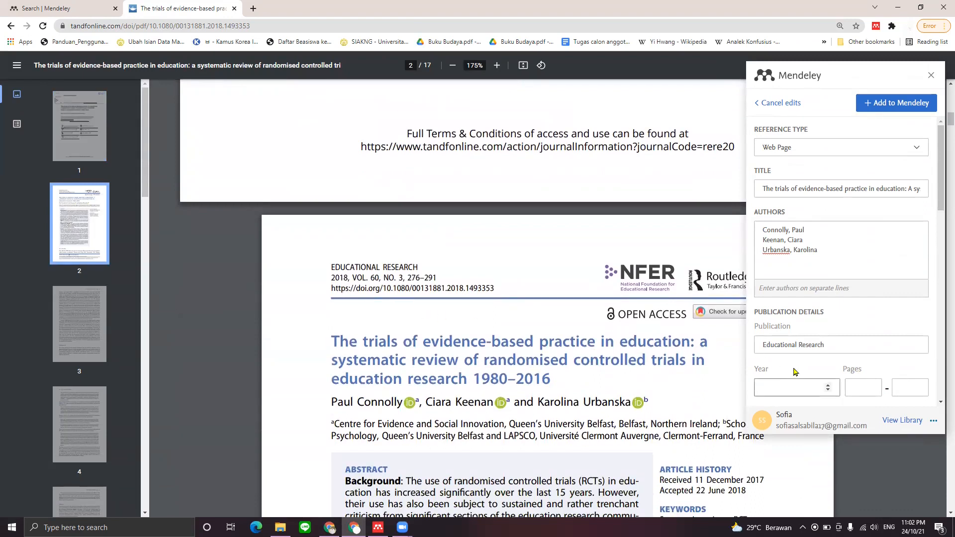
left_click(792, 385)
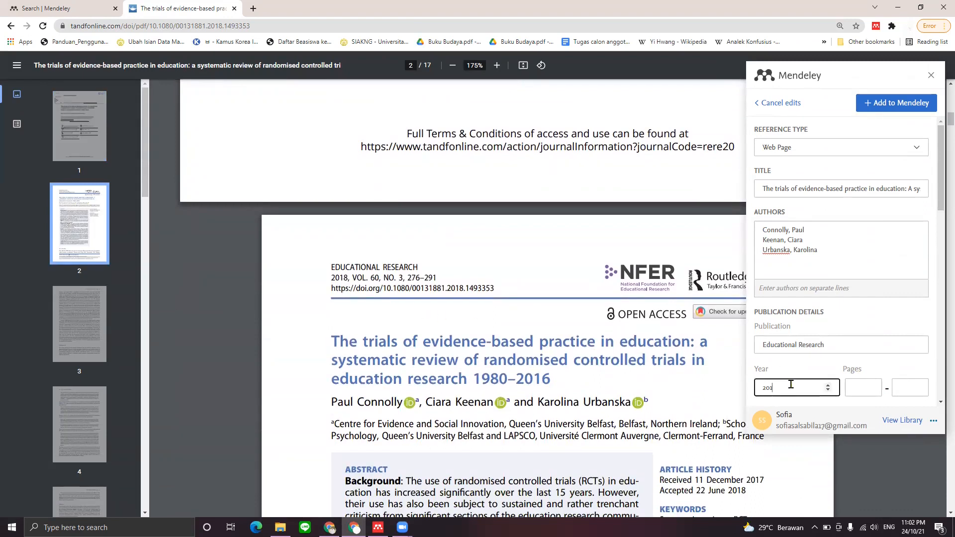
left_click(854, 391)
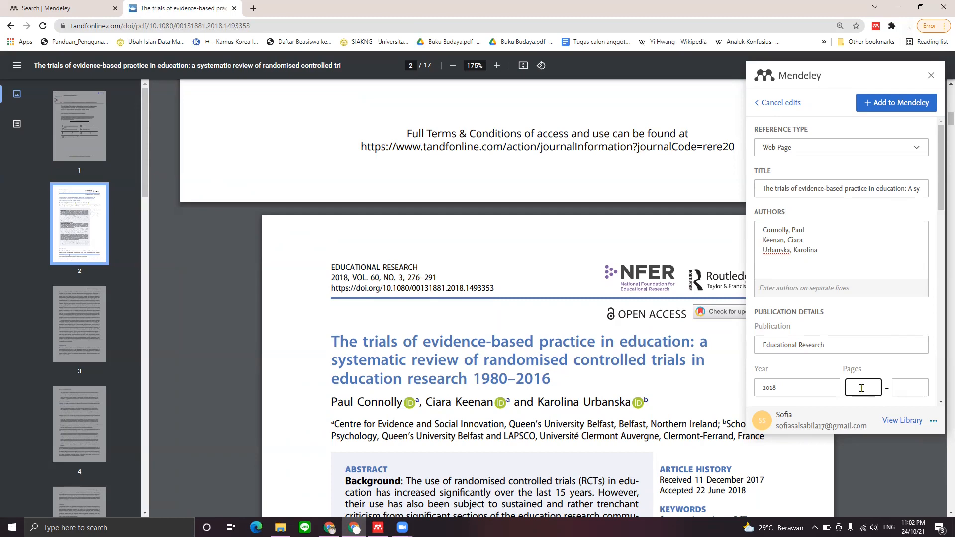
type("276")
left_click(908, 392)
type("291")
Delete the tandfonline.com PDF address from the reference's Websites field
scroll(805, 248, "down", 4)
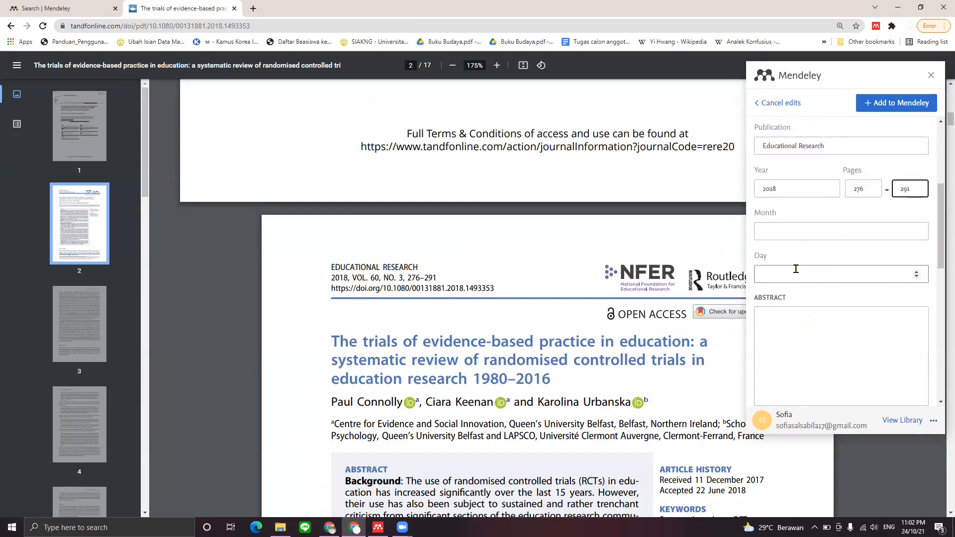
scroll(817, 317, "down", 1)
left_click(810, 297)
scroll(620, 398, "down", 7)
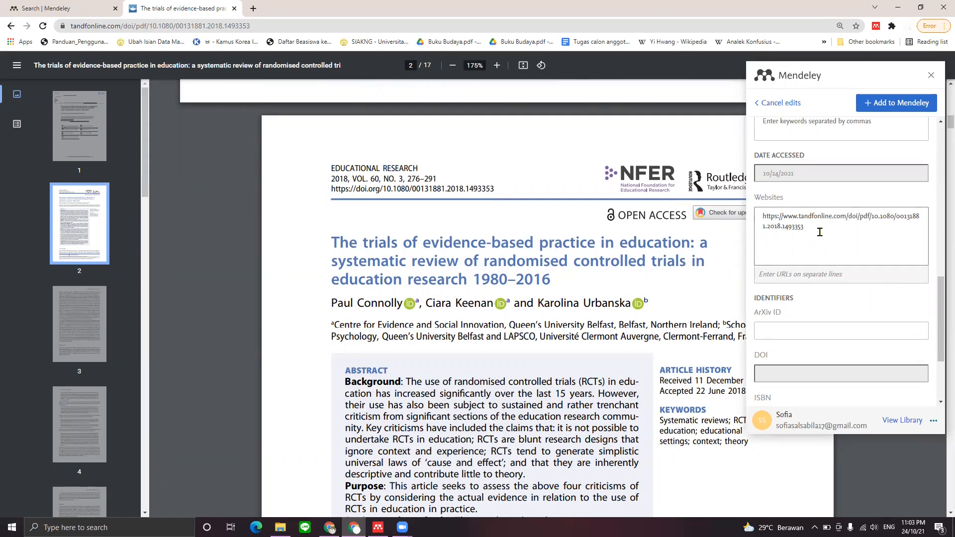
left_click_drag(820, 233, 754, 215)
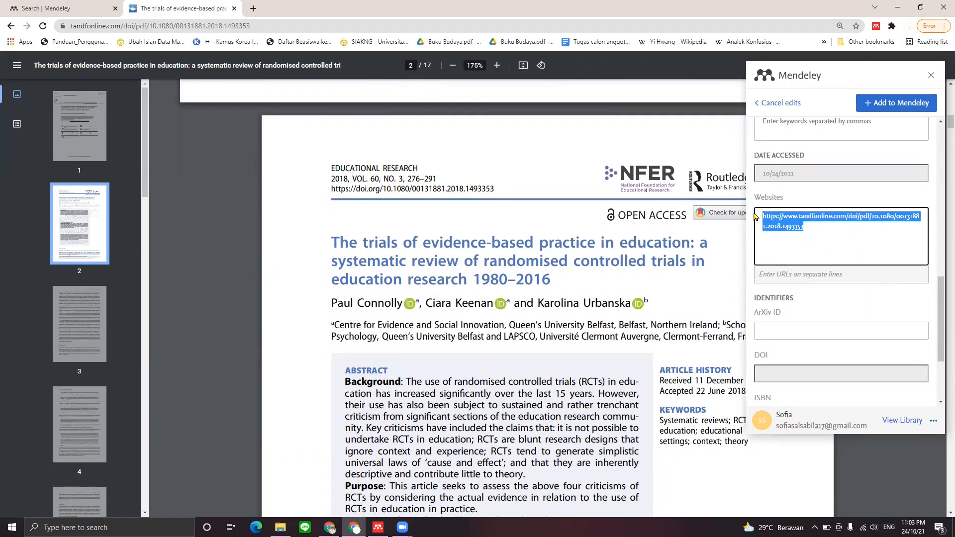
key("BackSpace")
scroll(804, 309, "down", 1)
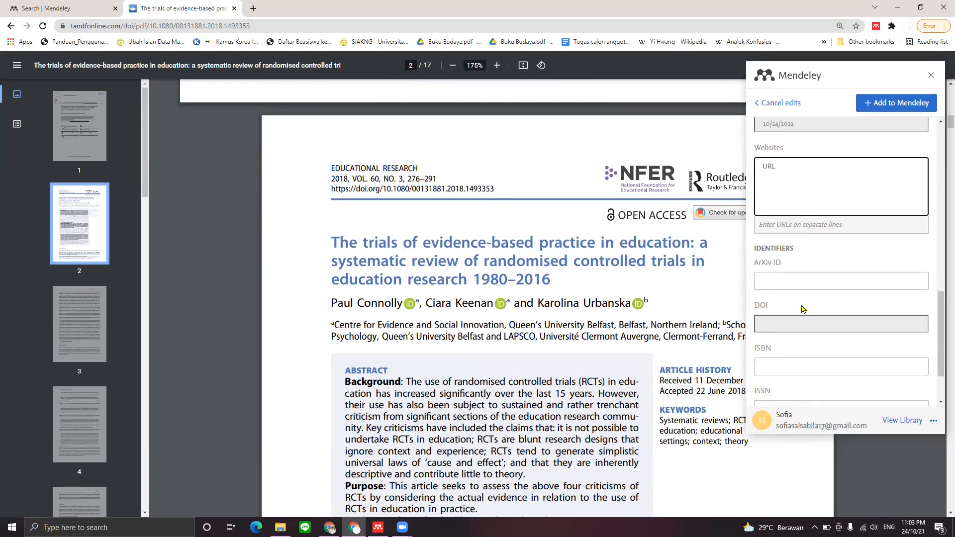
Put the article's tandfonline.com PDF address back in the Websites field and add the completed reference to Mendeley
scroll(802, 310, "down", 2)
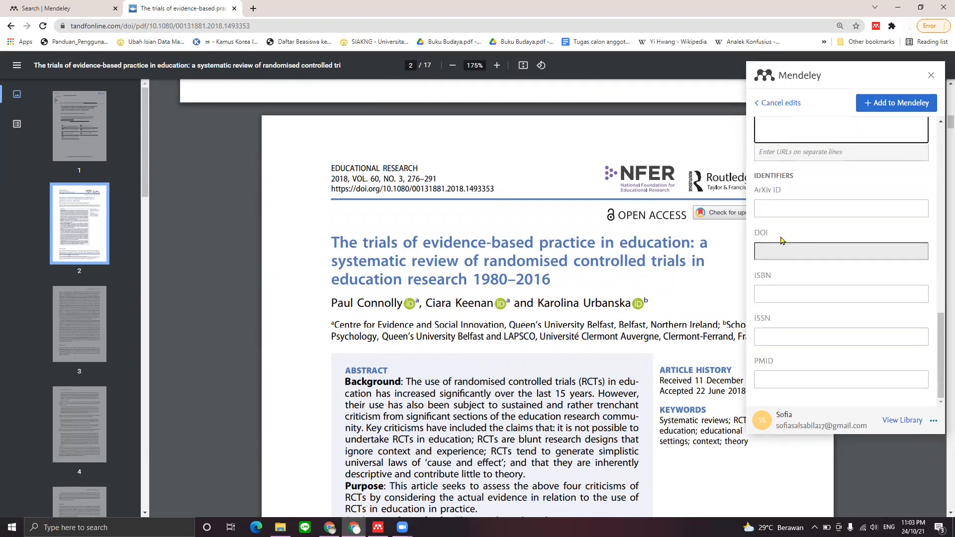
scroll(783, 246, "up", 1)
left_click(785, 299)
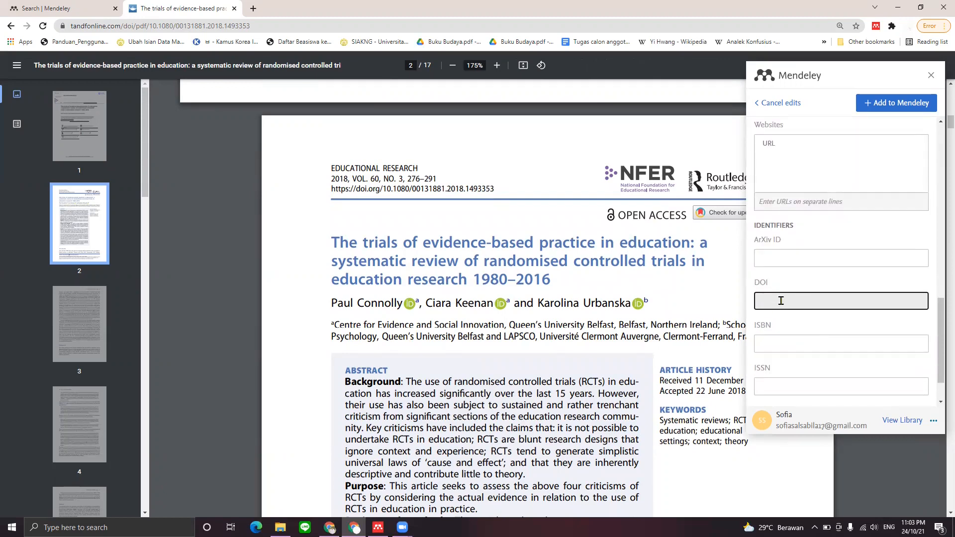
left_click(793, 180)
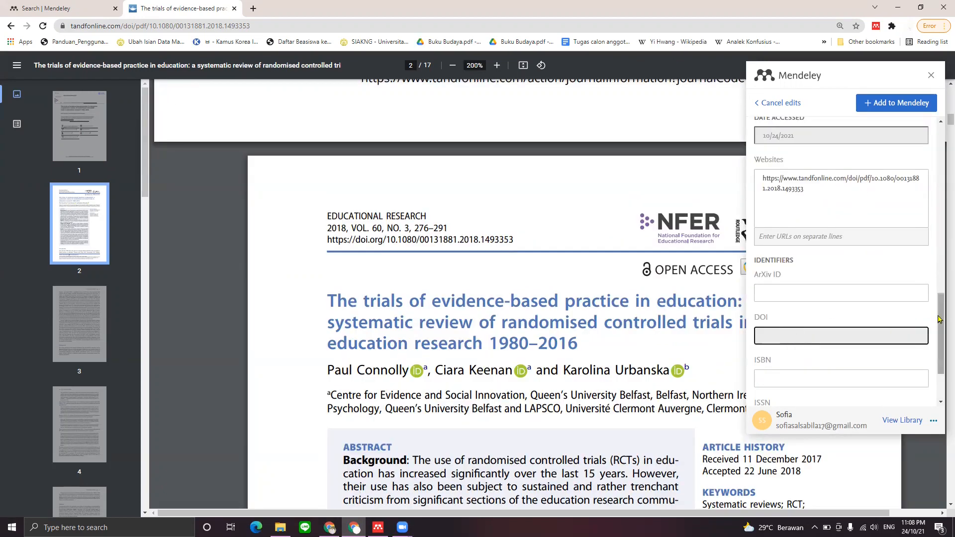
left_click_drag(941, 323, 936, 152)
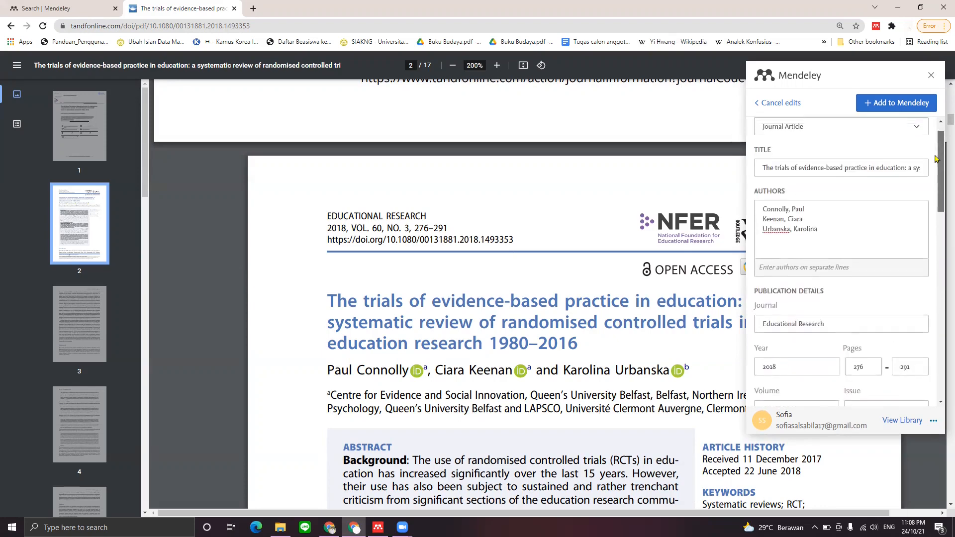
left_click(898, 101)
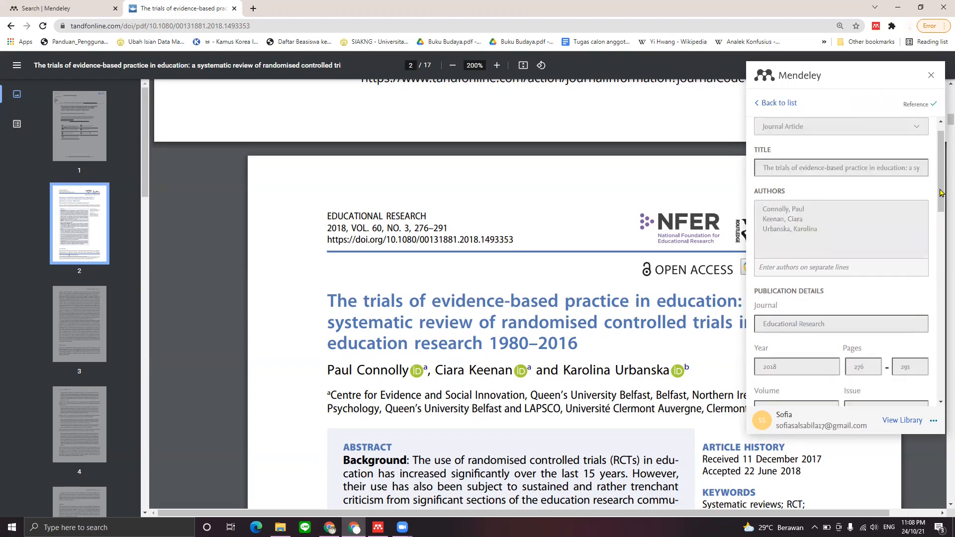
Return to the importer's list of detected references and open the Mendeley library from the added article
left_click_drag(942, 196, 941, 149)
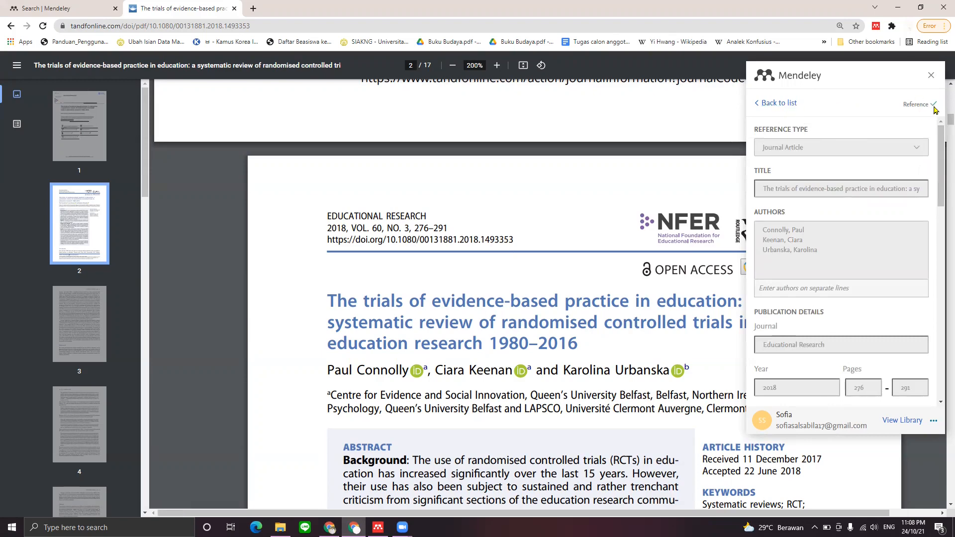
left_click(778, 103)
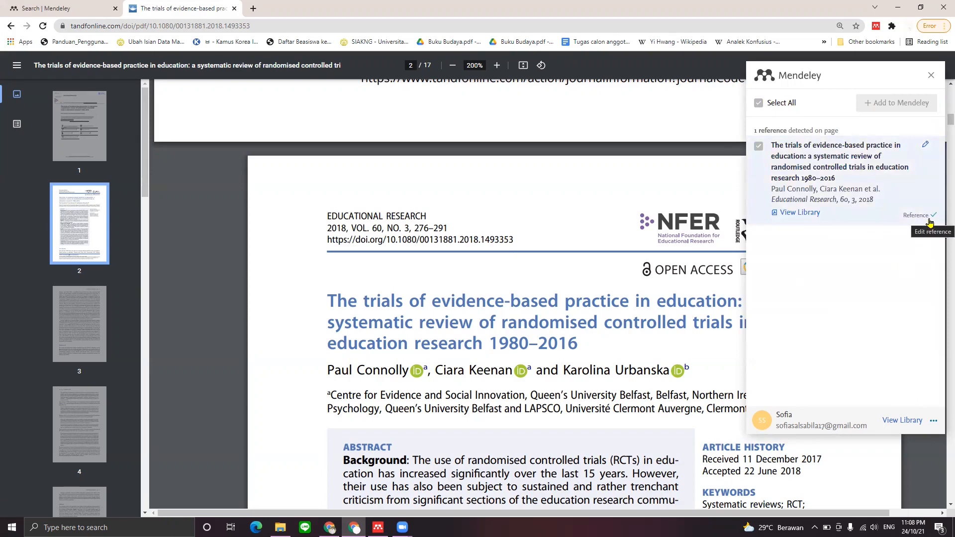
left_click(802, 215)
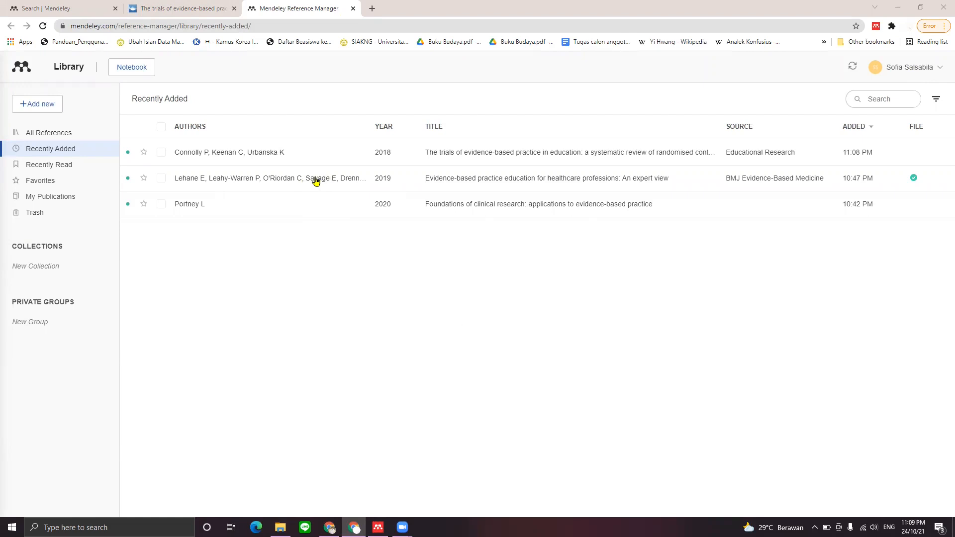
Change the reference type of "Evidence-based practice education for healthcare professions" to Journal Article
left_click(298, 183)
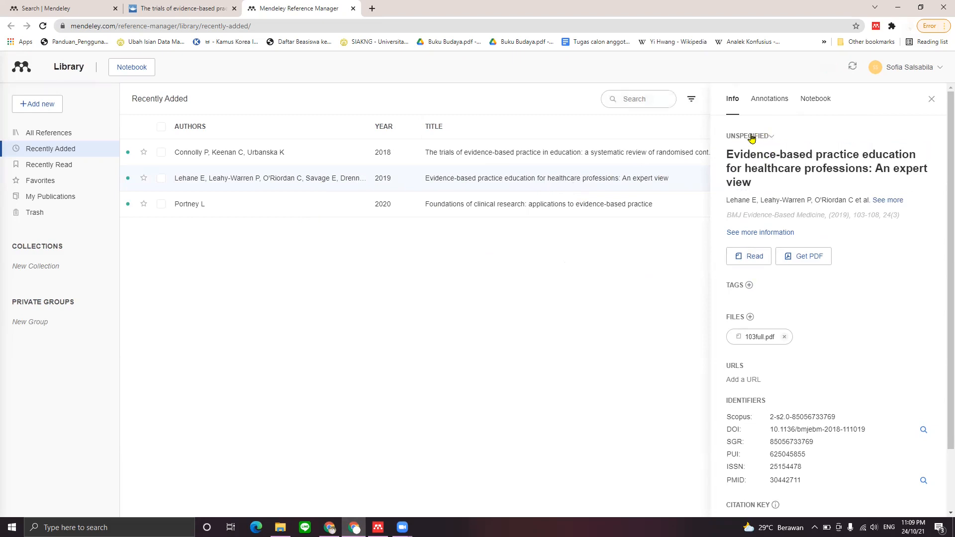
left_click(750, 137)
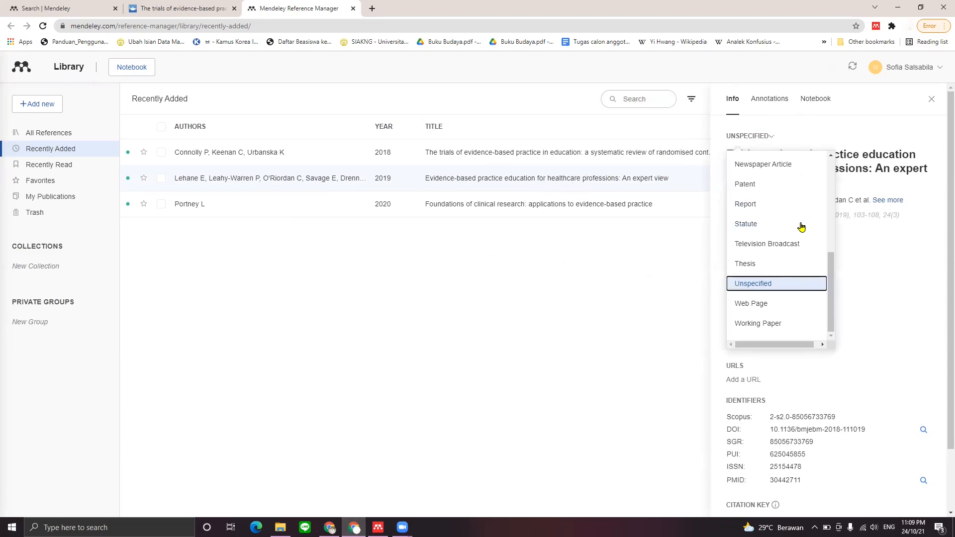
scroll(797, 235, "up", 3)
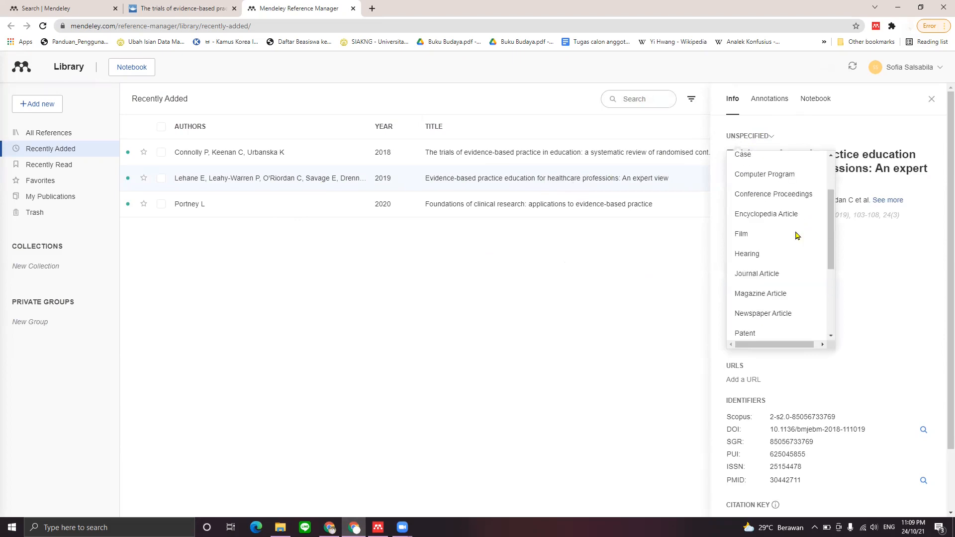
left_click(784, 274)
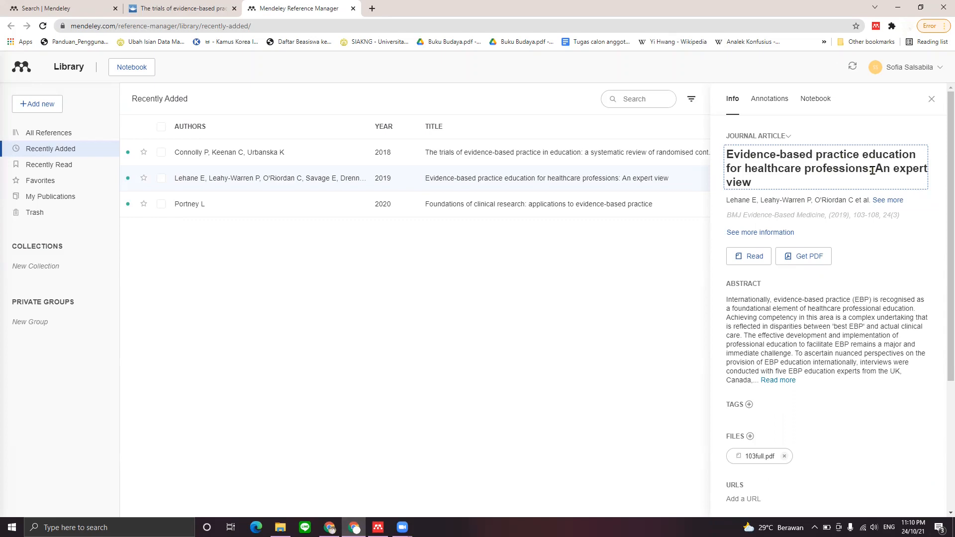
Check the healthcare professions article's full author list and its journal, year, pages, volume and issue details
left_click(832, 200)
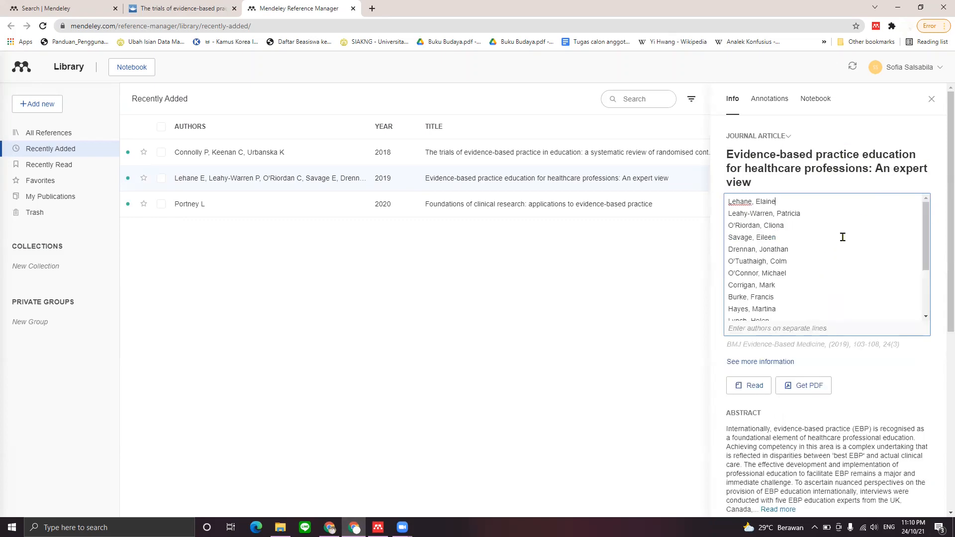
left_click_drag(927, 232, 913, 286)
left_click(941, 227)
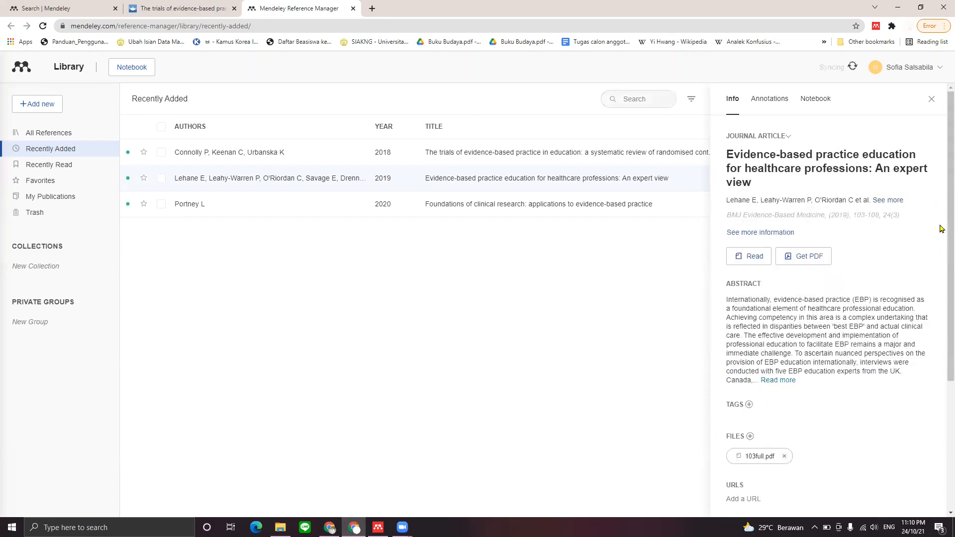
left_click(860, 217)
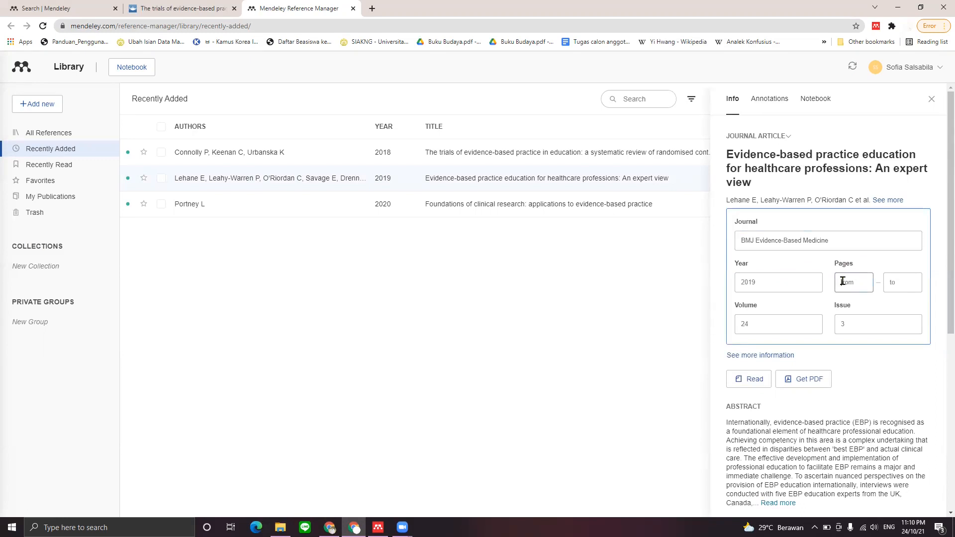
left_click(608, 181)
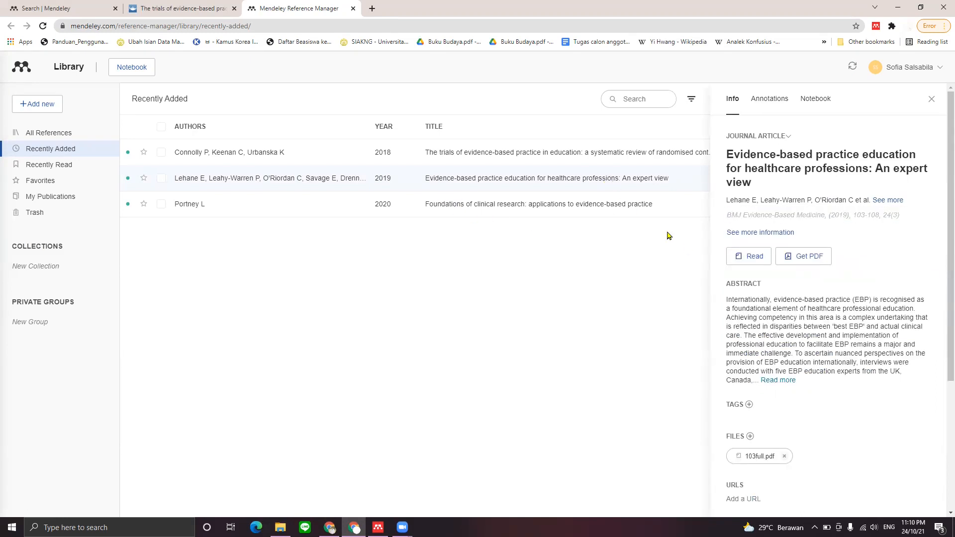
left_click(932, 99)
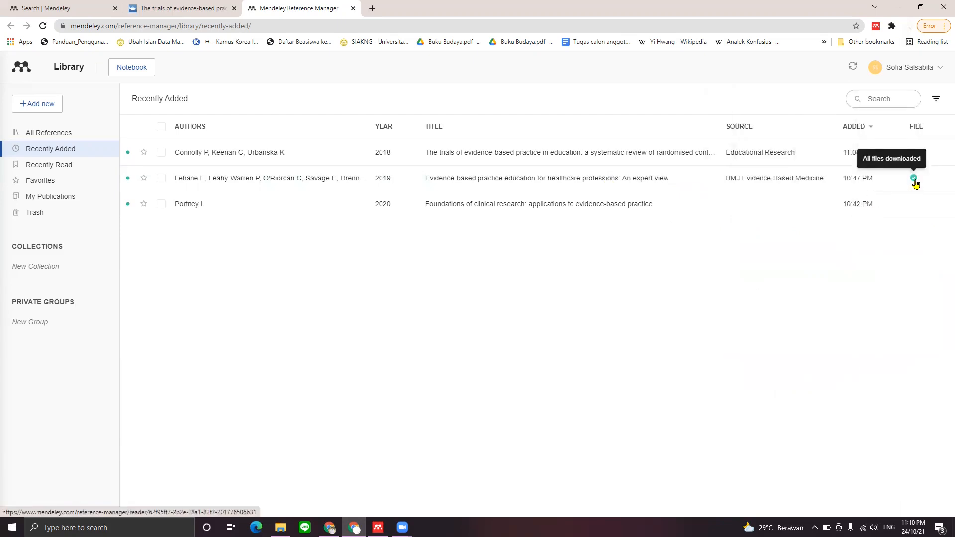
Open the healthcare professions article's attached PDF, enlarge it, and find the citation with the page range on the first page
left_click(916, 179)
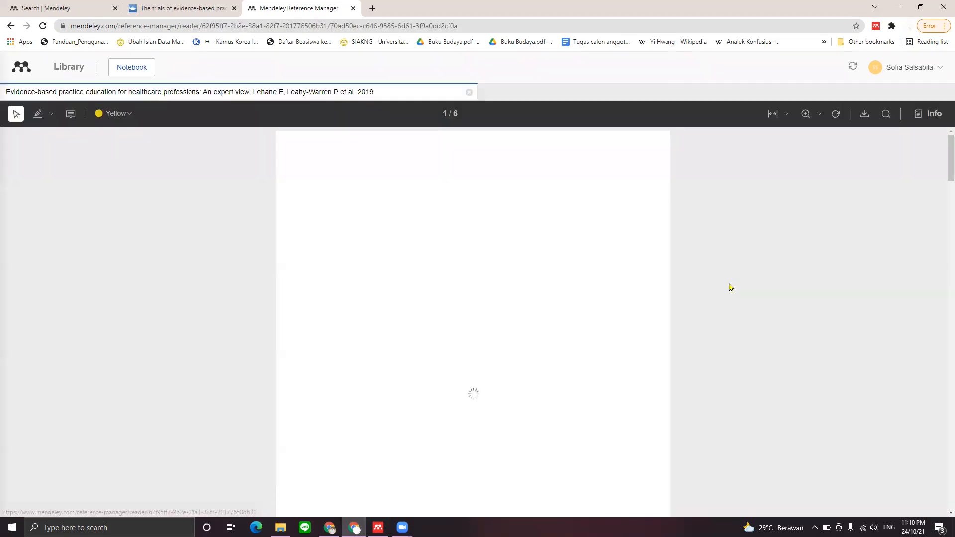
left_click(807, 115)
left_click(806, 114)
left_click(806, 115)
left_click(806, 114)
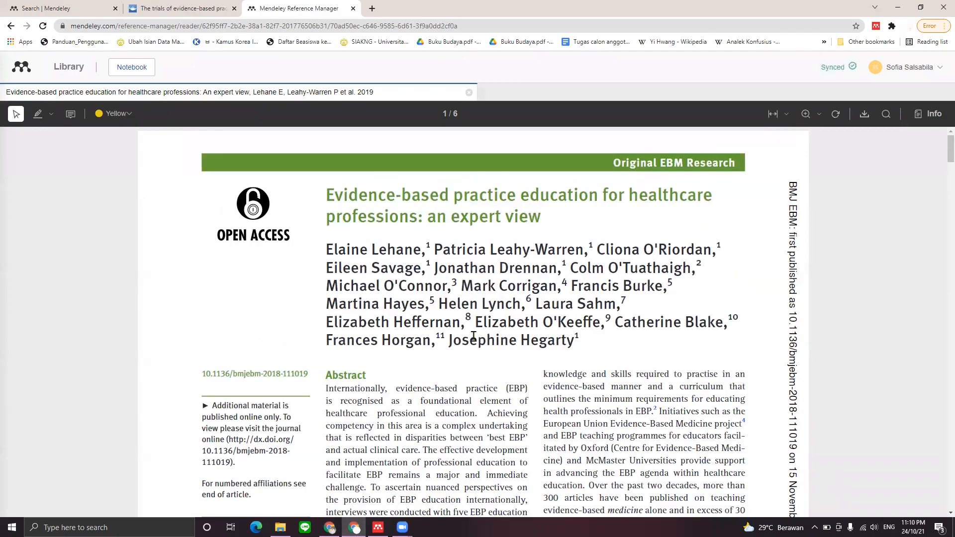
scroll(474, 337, "down", 10)
scroll(474, 337, "down", 3)
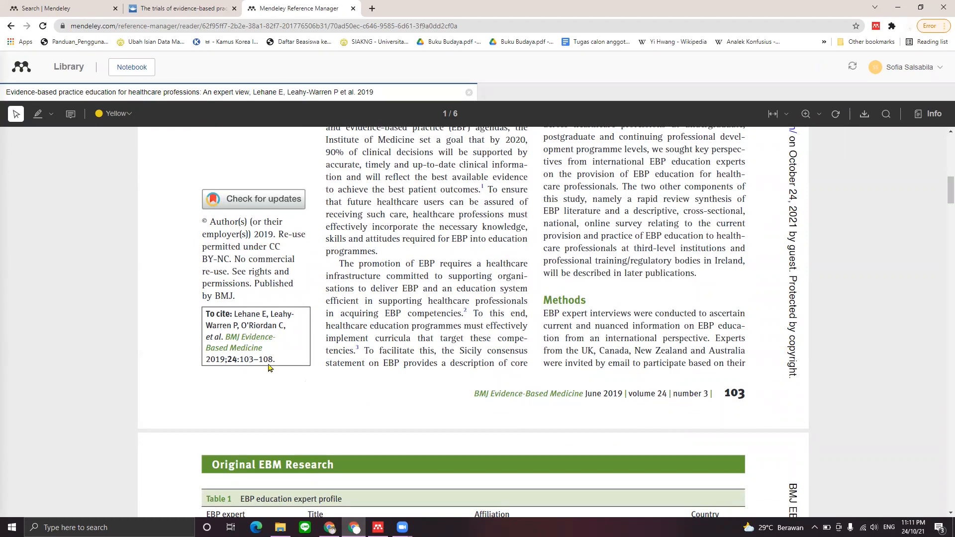
Set the healthcare professions article's page range to 103–108 in the library and check its additional information and identifiers
key("alt+Left")
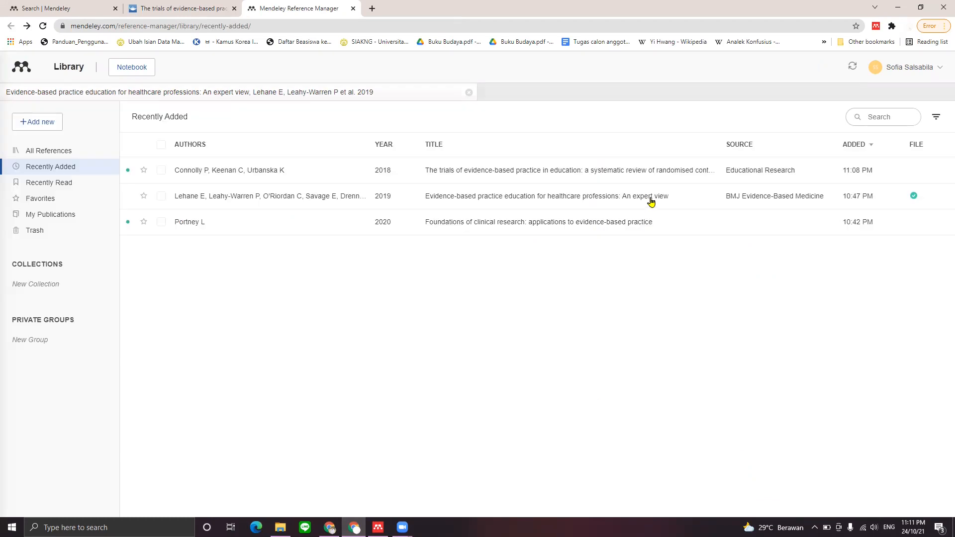
left_click(655, 197)
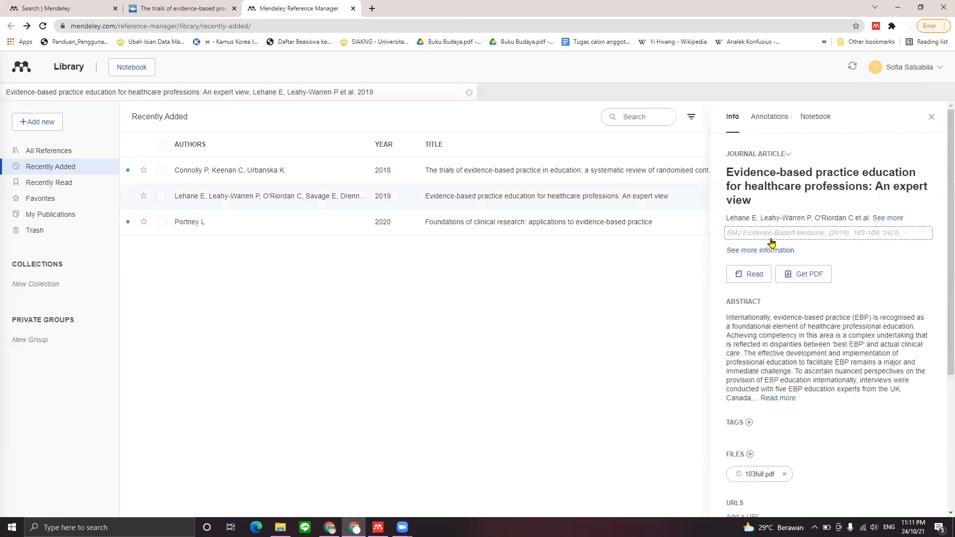
left_click(849, 248)
left_click(849, 248)
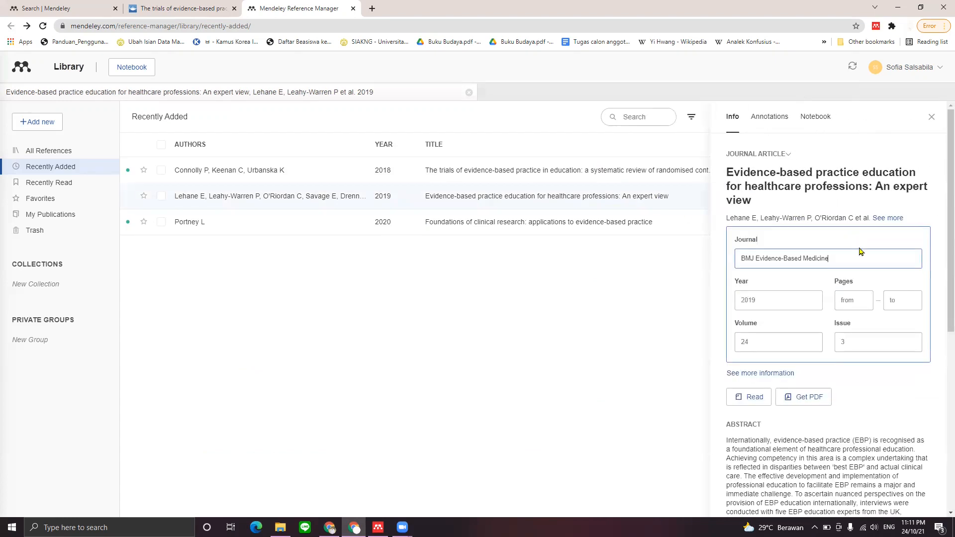
left_click(858, 306)
type("103")
left_click(899, 309)
type("10")
key("Return")
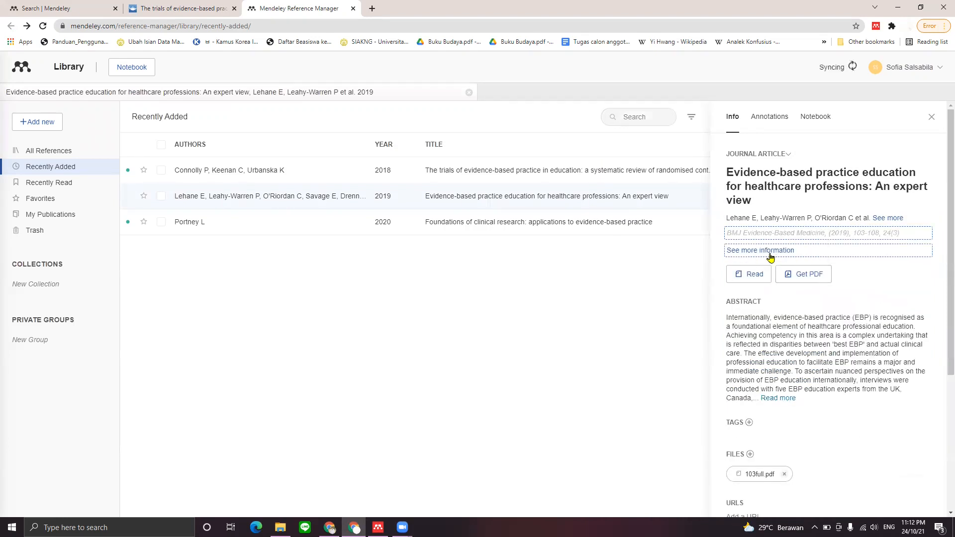
left_click(753, 254)
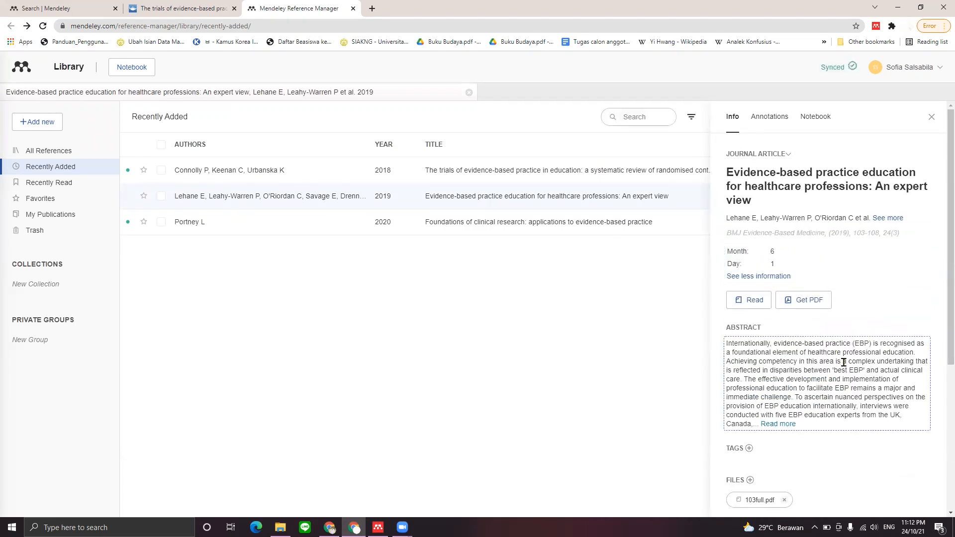
scroll(838, 359, "down", 5)
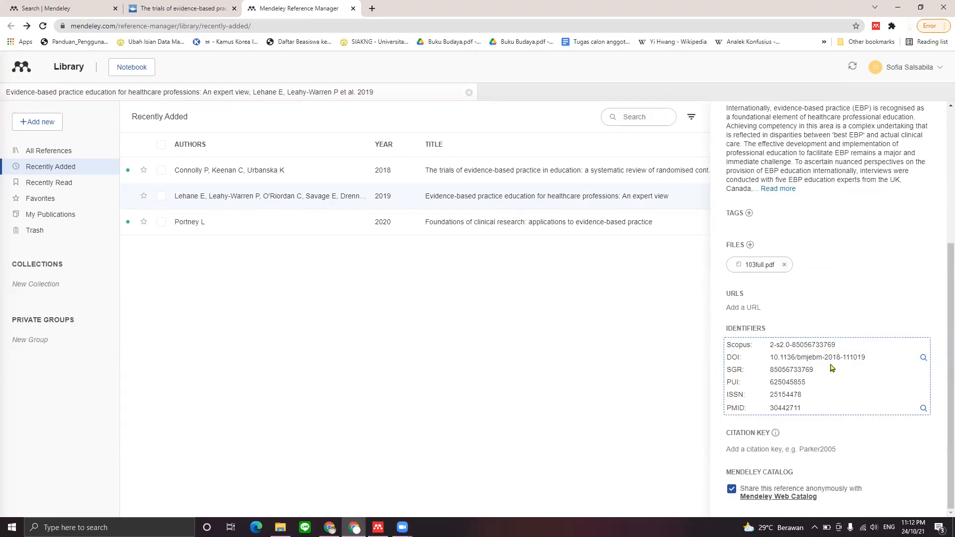
Capitalise "Applications" in the title of the "Foundations of clinical research" book and check its identifiers and additional information
left_click(450, 221)
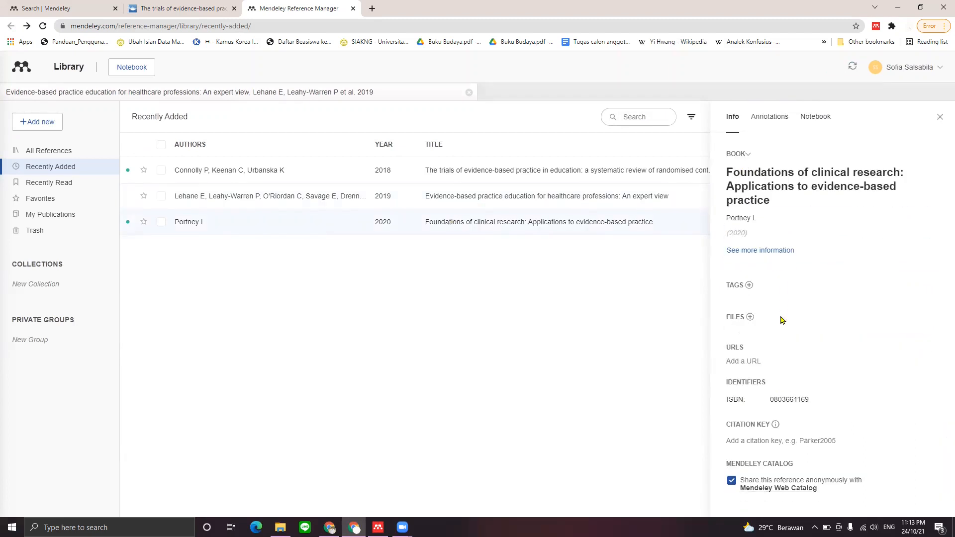
left_click(752, 405)
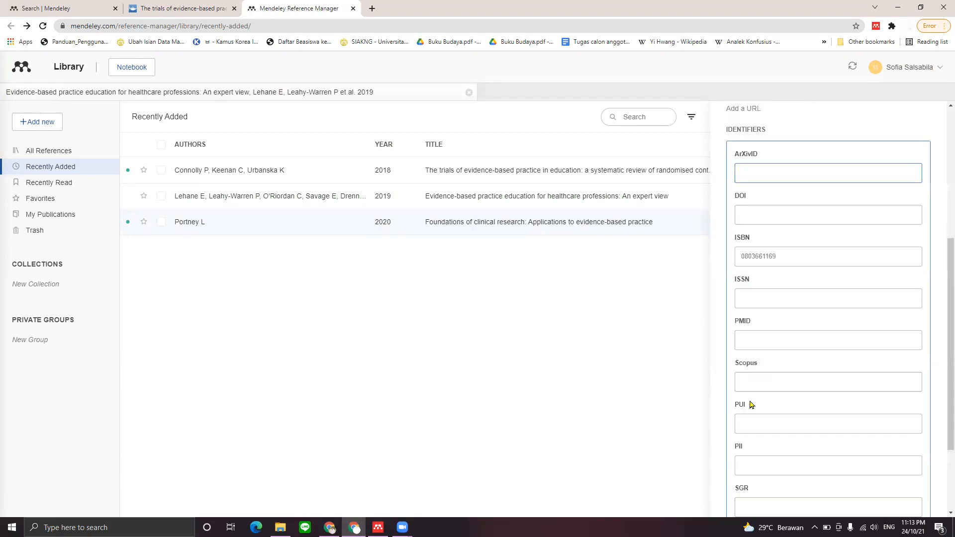
scroll(747, 297, "up", 4)
left_click(755, 252)
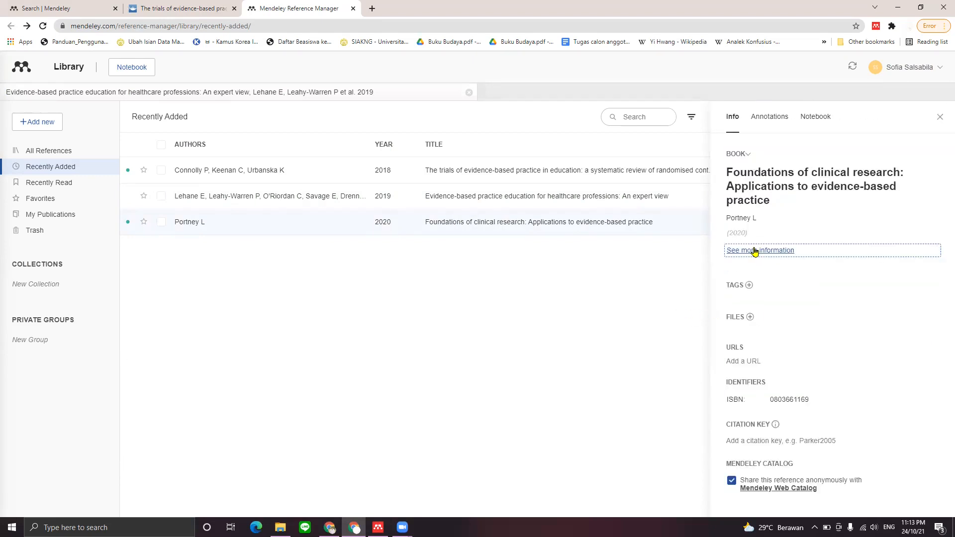
left_click(791, 251)
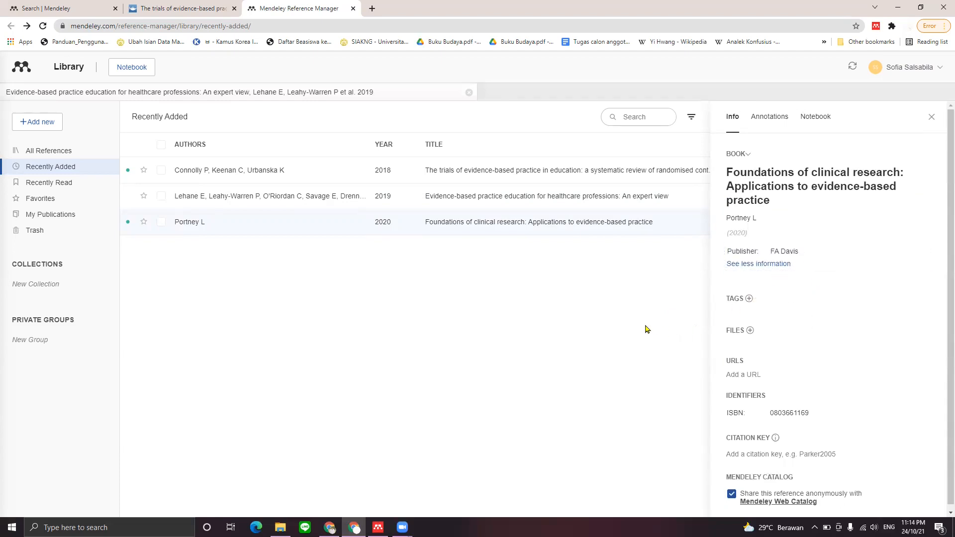
Attach the PDF file 103.full from the Downloads folder to the "Foundations of clinical research" book reference
scroll(758, 333, "down", 1)
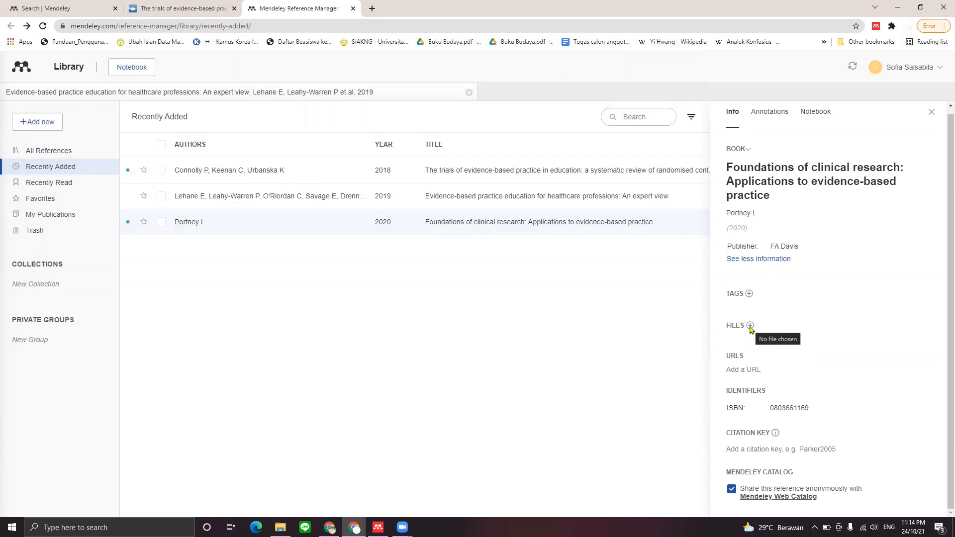
left_click(751, 326)
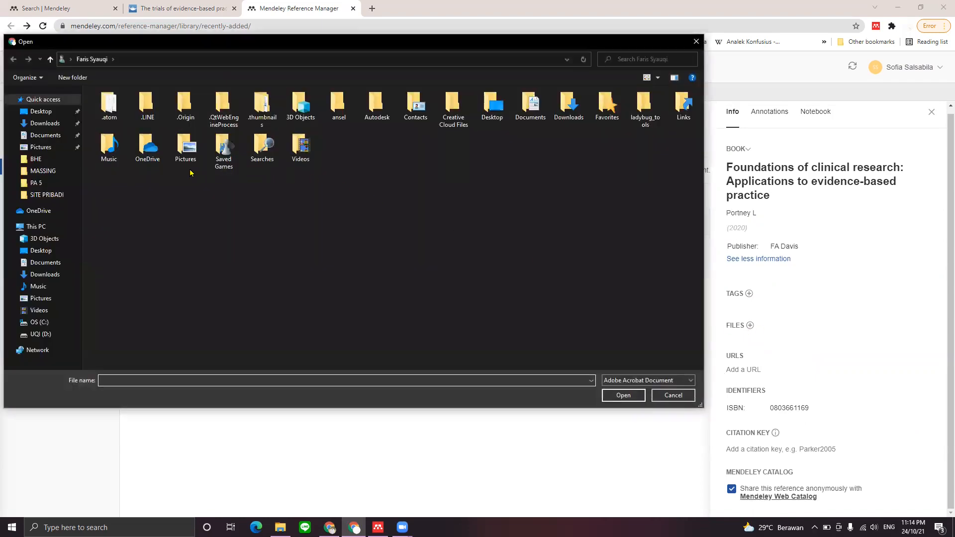
left_click(41, 111)
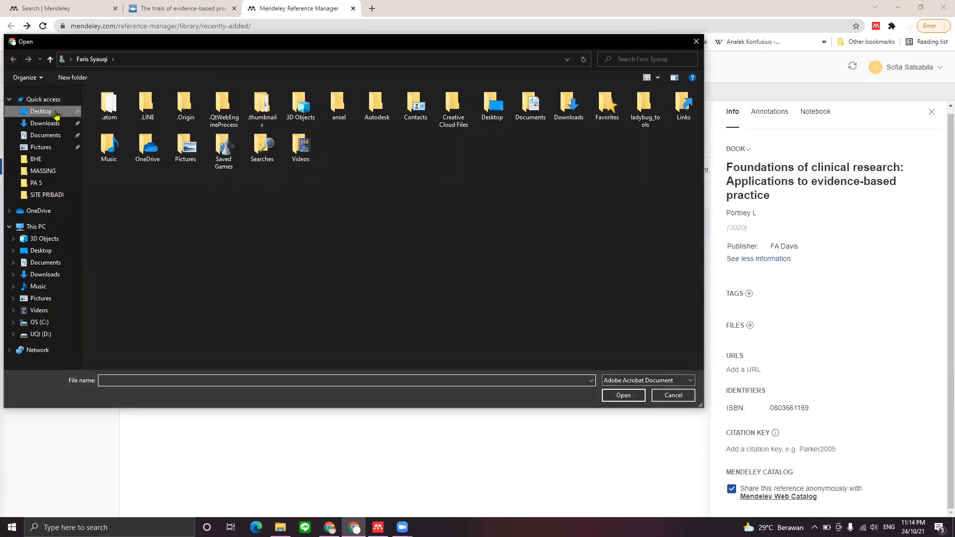
left_click(53, 125)
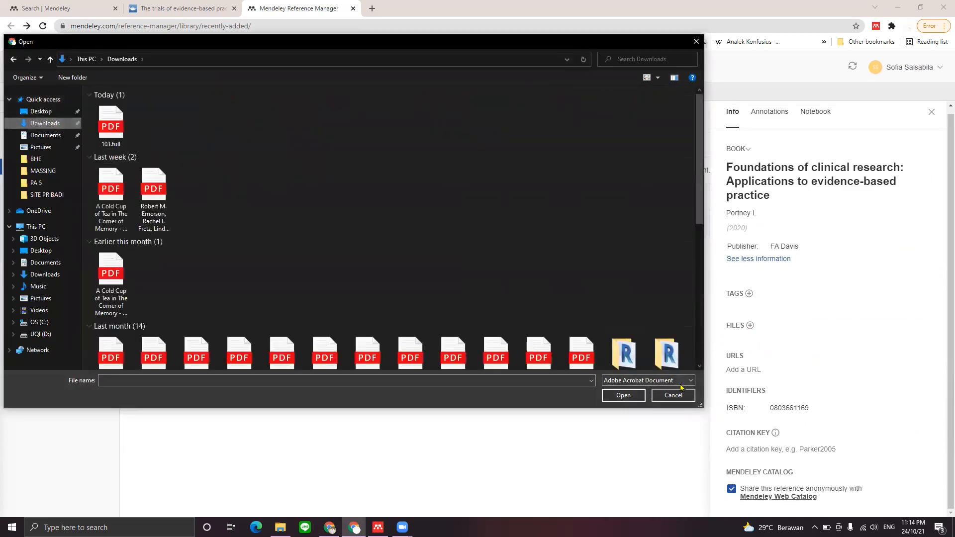
left_click(113, 127)
left_click(642, 393)
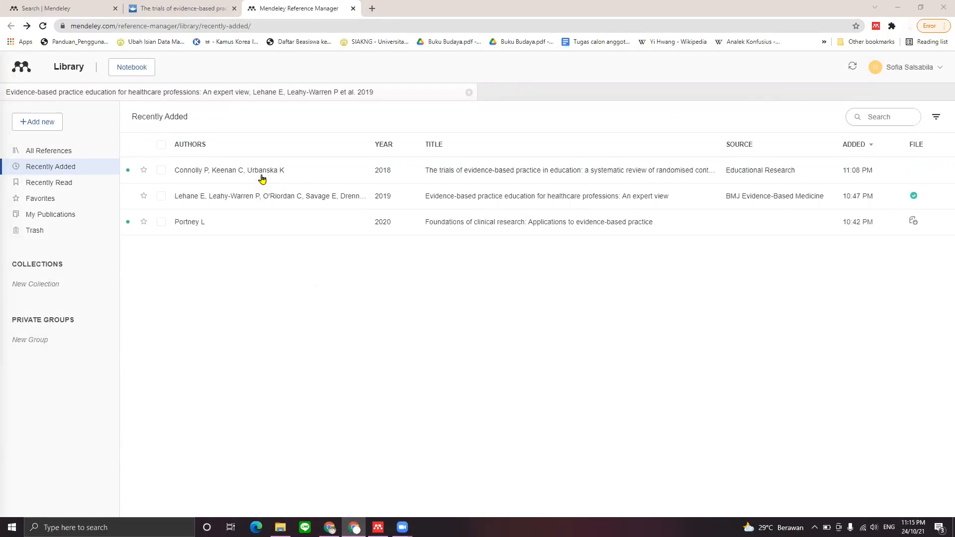
left_click(47, 124)
mouse_move(58, 189)
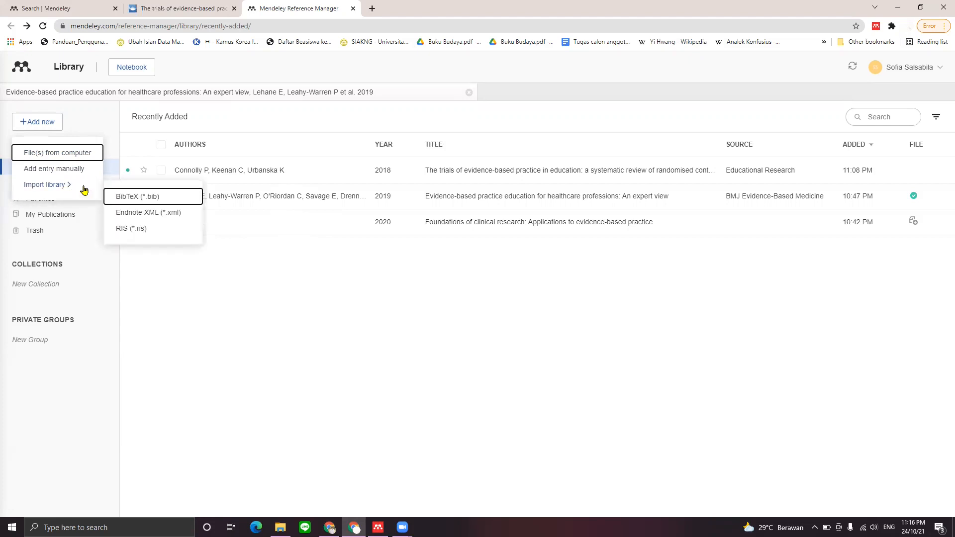
left_click(300, 282)
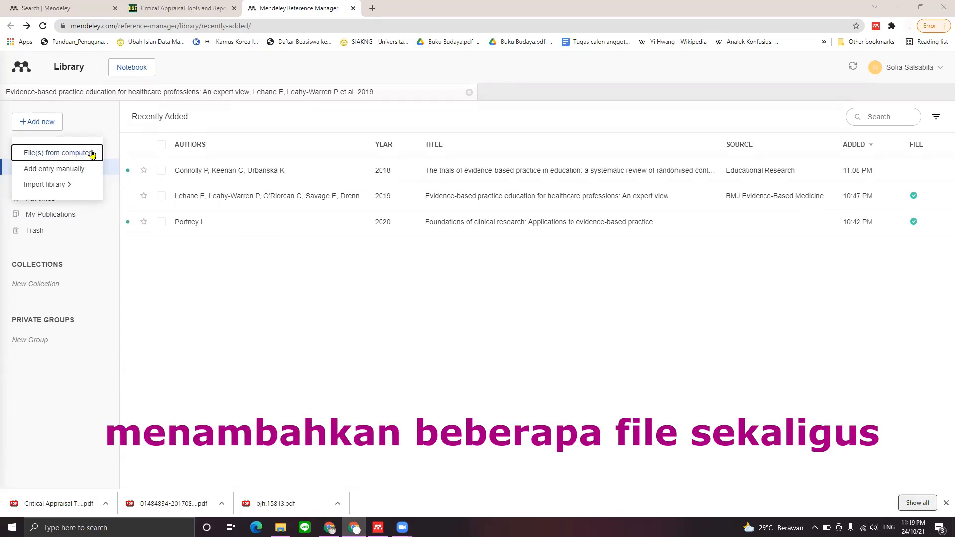
left_click(77, 154)
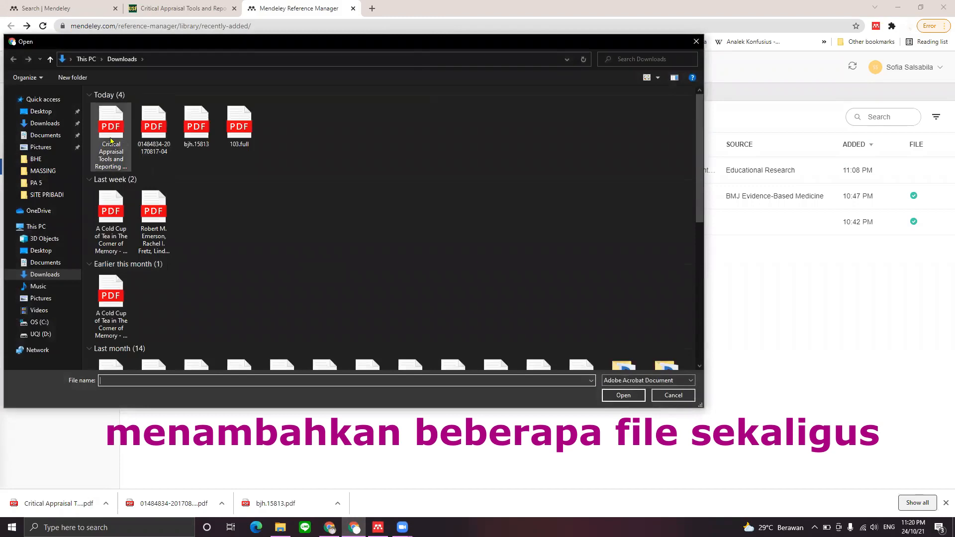
left_click(125, 143)
left_click(199, 137, "shift")
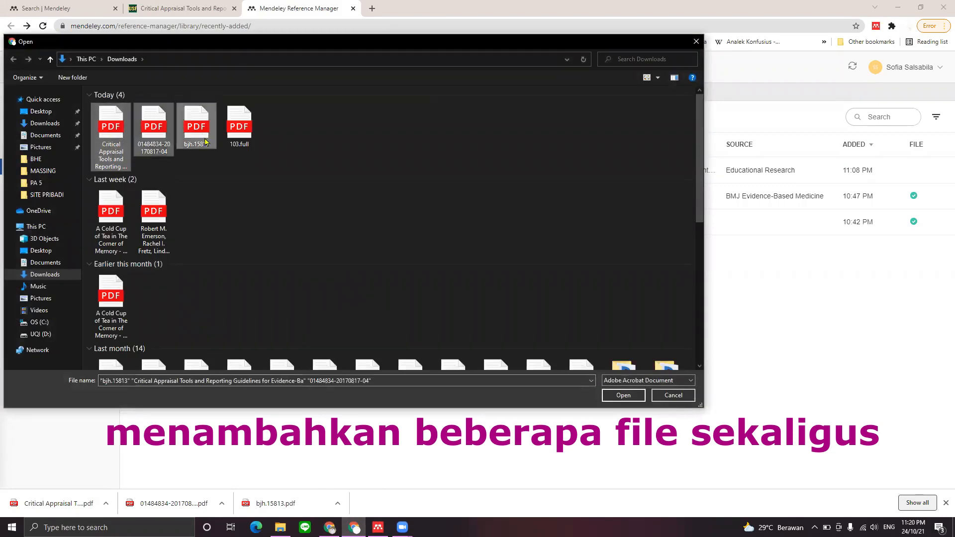
left_click(624, 395)
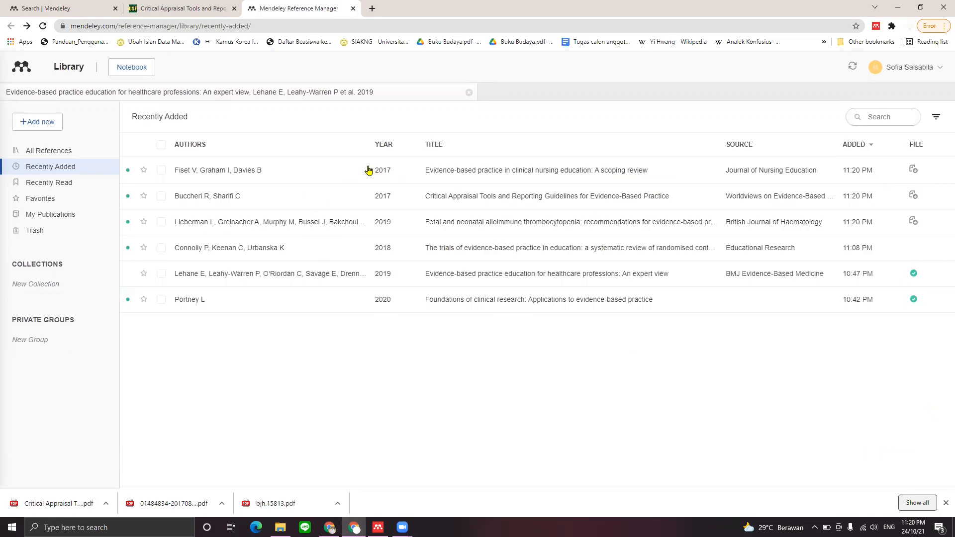
left_click(45, 128)
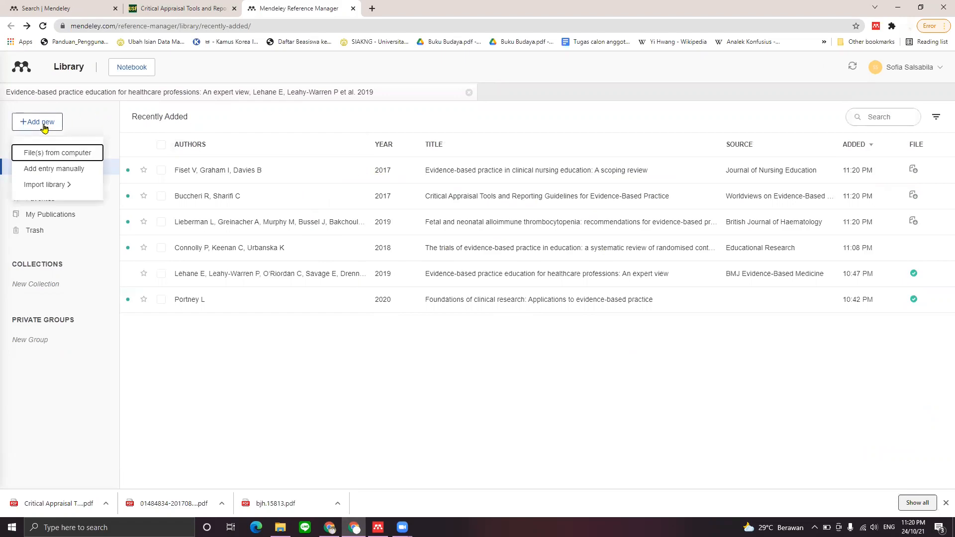
left_click(69, 184)
mouse_move(91, 178)
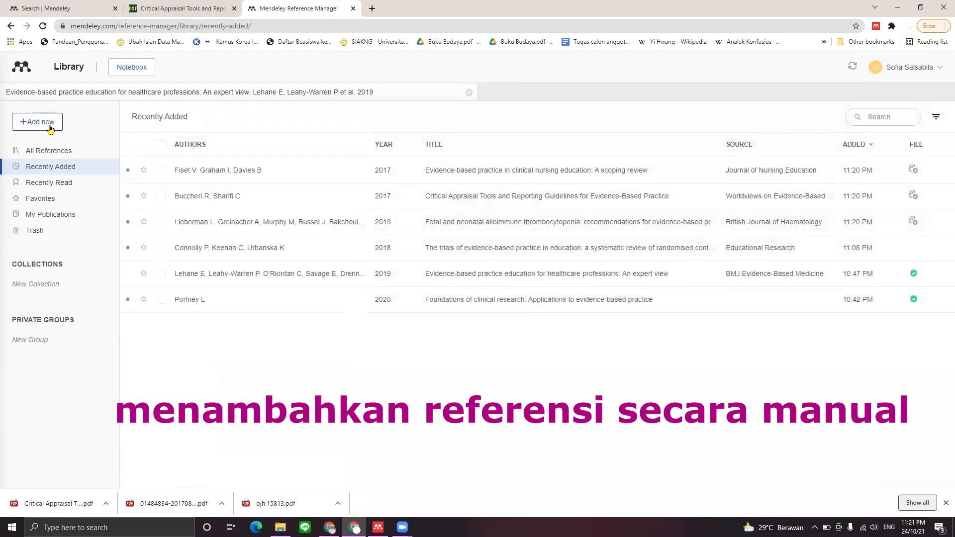
Open the manual entry form in the web library and look through its reference fields
left_click(49, 124)
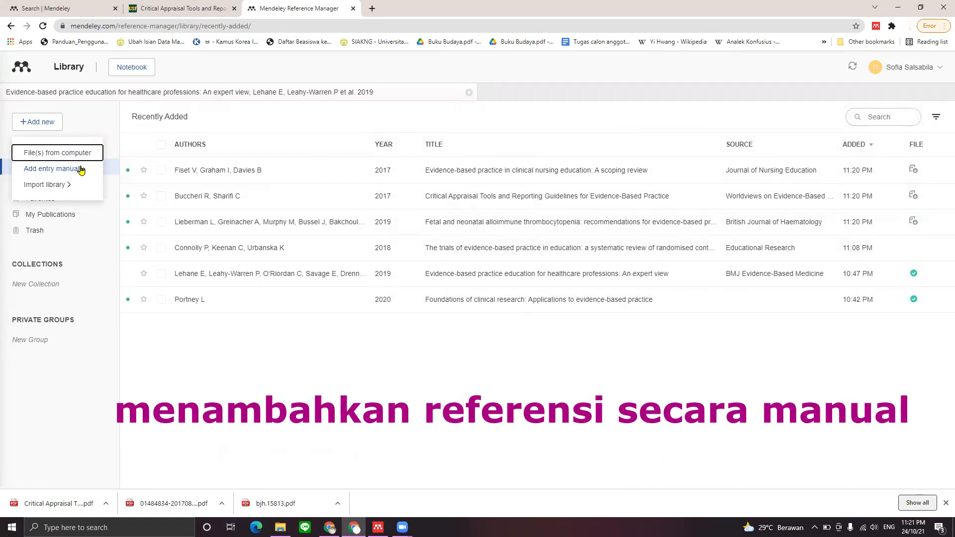
left_click(85, 169)
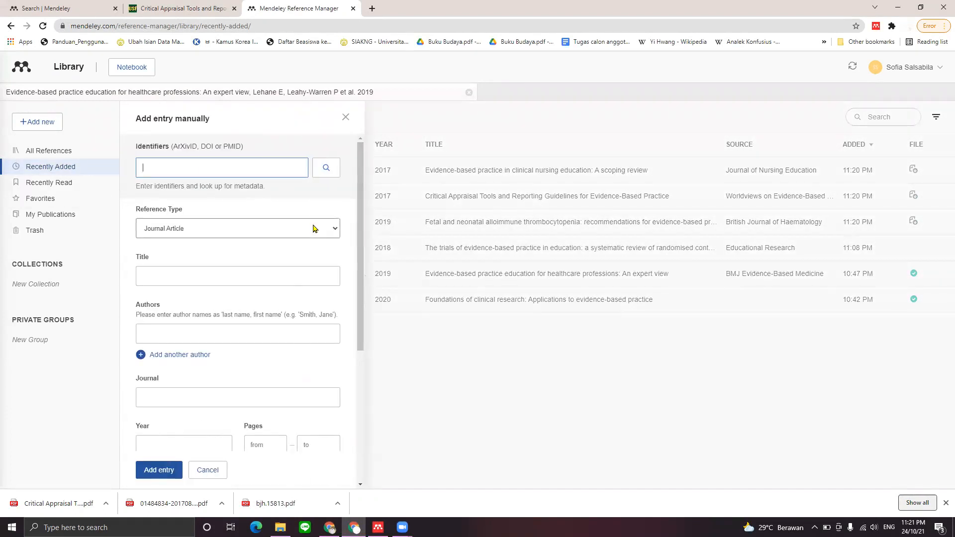
scroll(360, 234, "down", 2)
left_click_drag(360, 234, 364, 150)
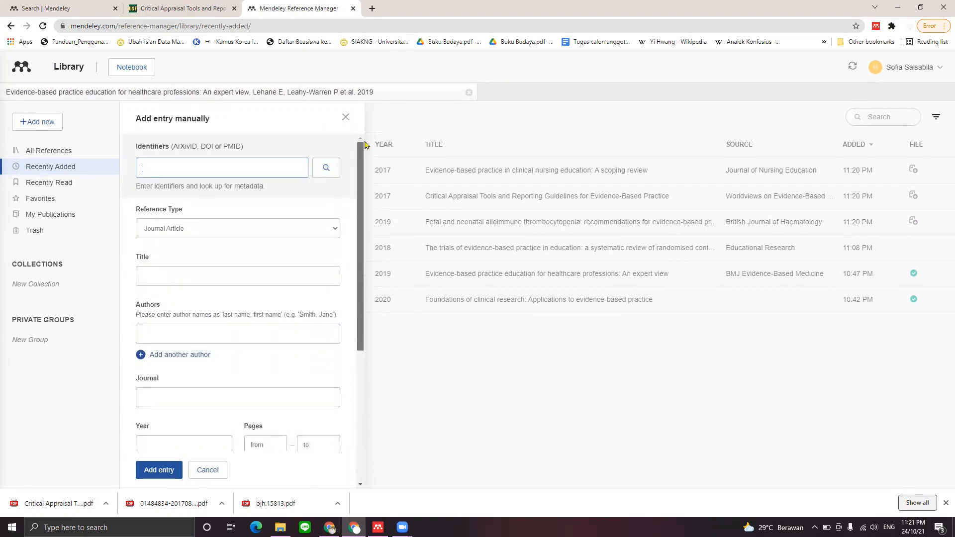
Open the World Health Organization site who.int in a new browser tab
left_click(372, 9)
type("who.in")
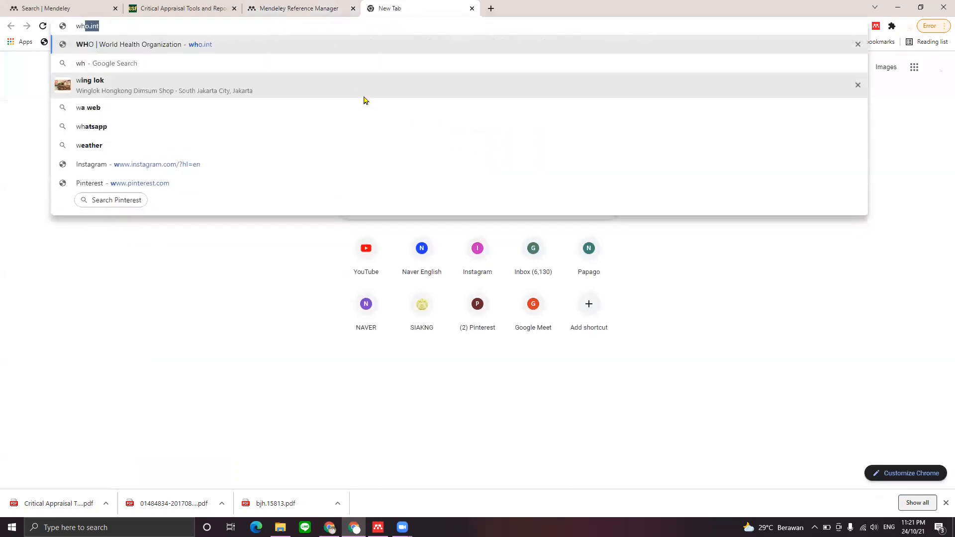
type("t")
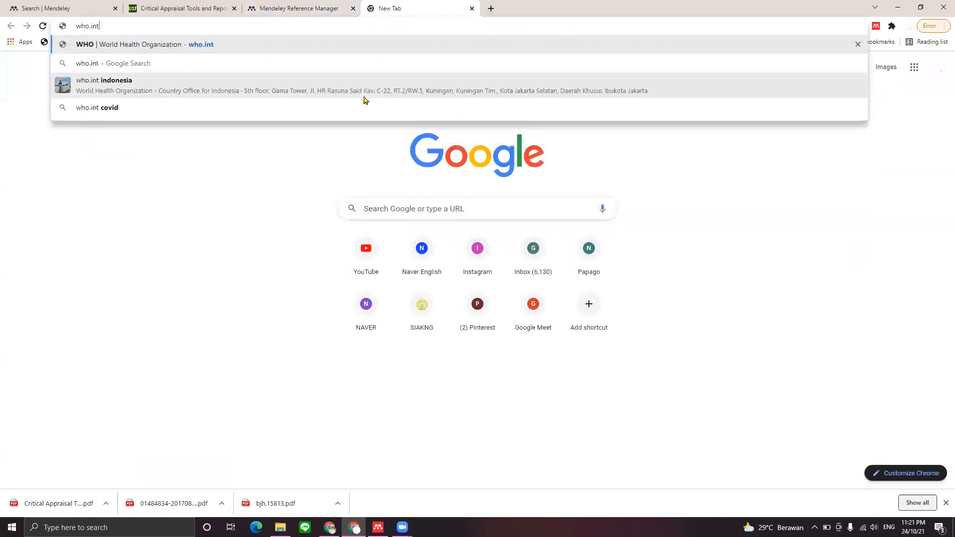
key("Return")
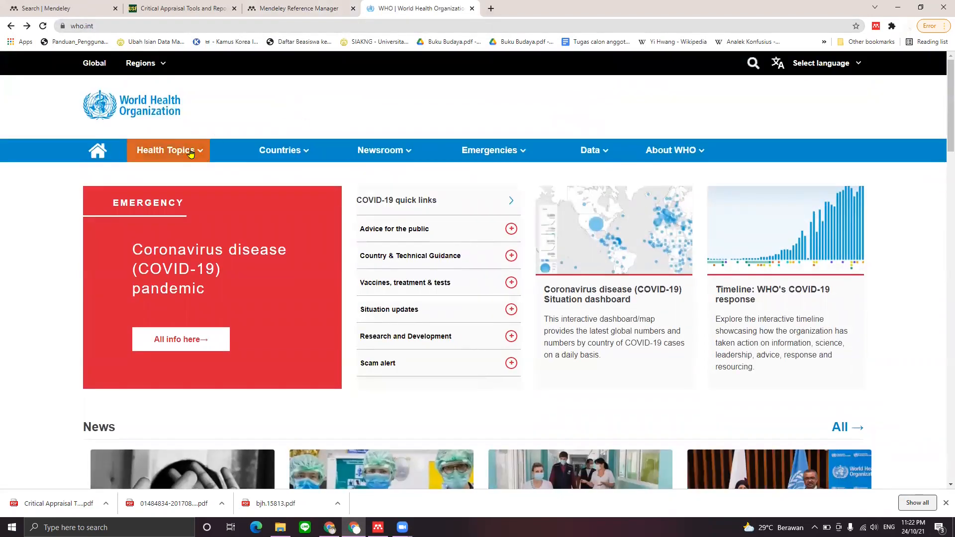
Open the Abortion page from the WHO health topics list and look over its overview text
mouse_move(198, 165)
left_click(259, 230)
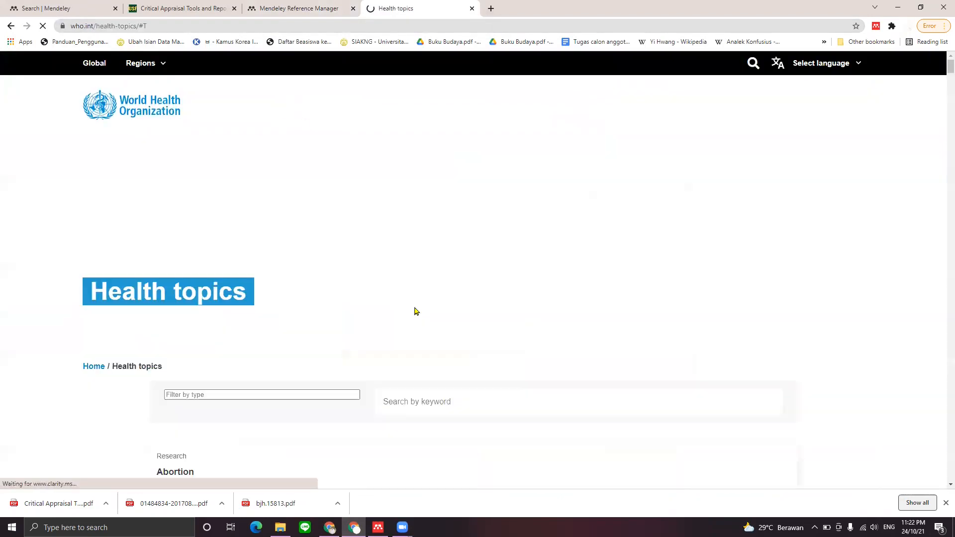
scroll(413, 311, "down", 2)
left_click(185, 223)
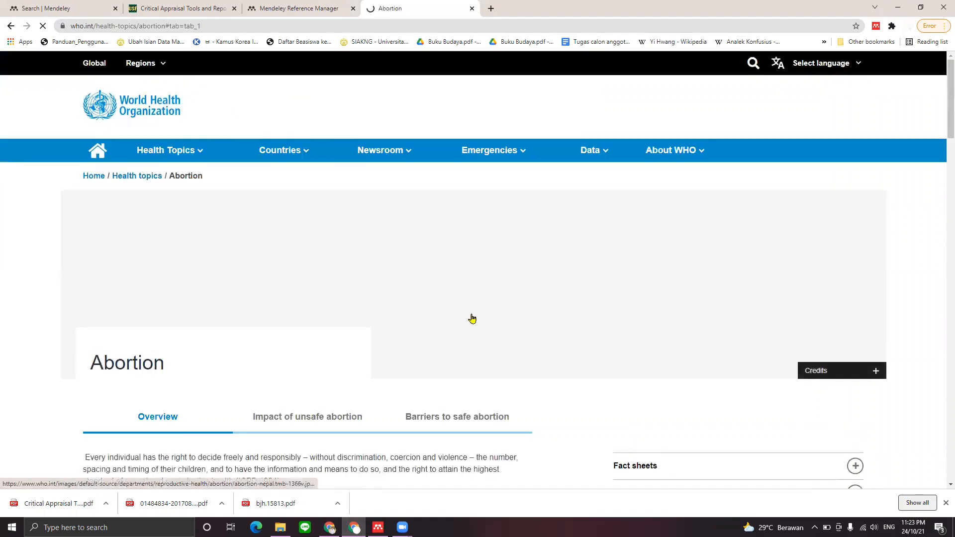
scroll(471, 317, "down", 1)
scroll(472, 319, "down", 2)
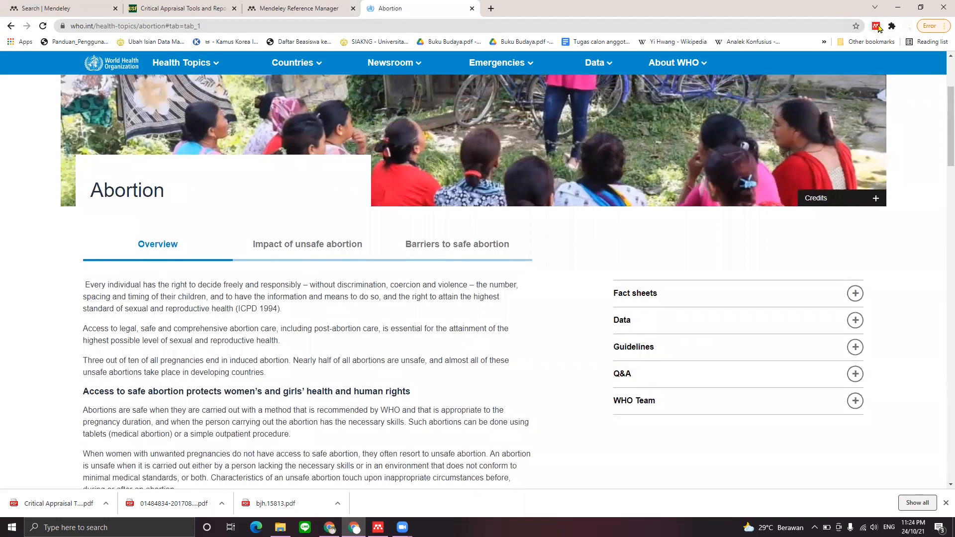
Check which reference the Mendeley Web Importer detects on the Abortion page and copy the page's web address
left_click(877, 29)
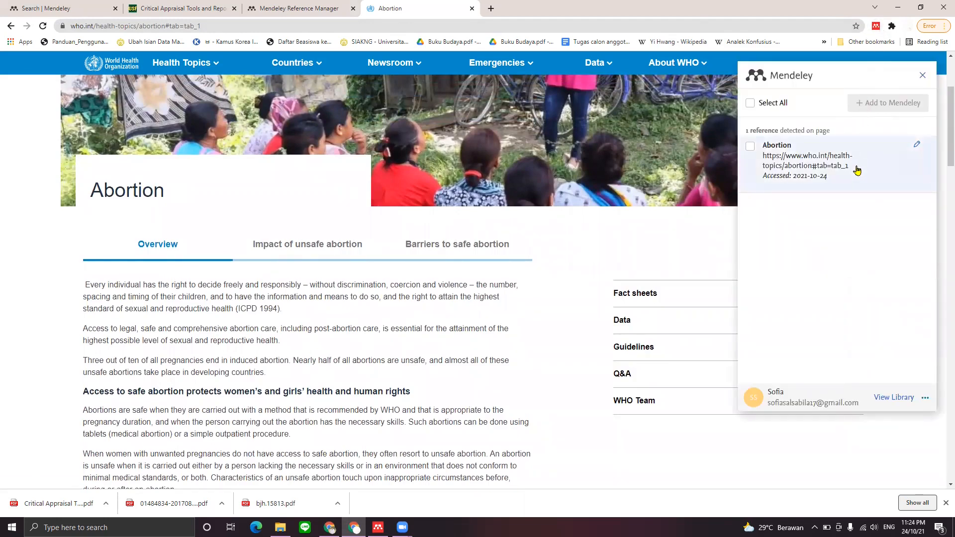
left_click(923, 76)
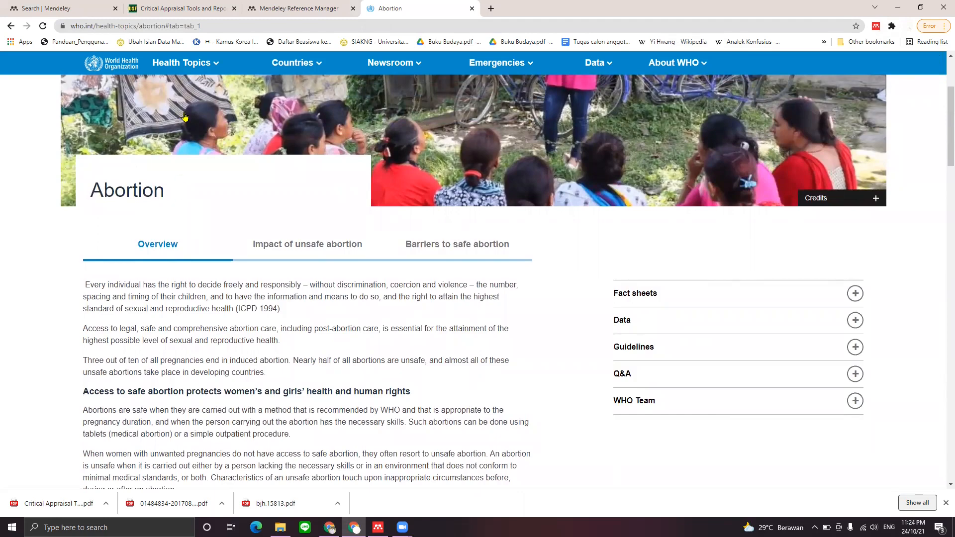
left_click(62, 24)
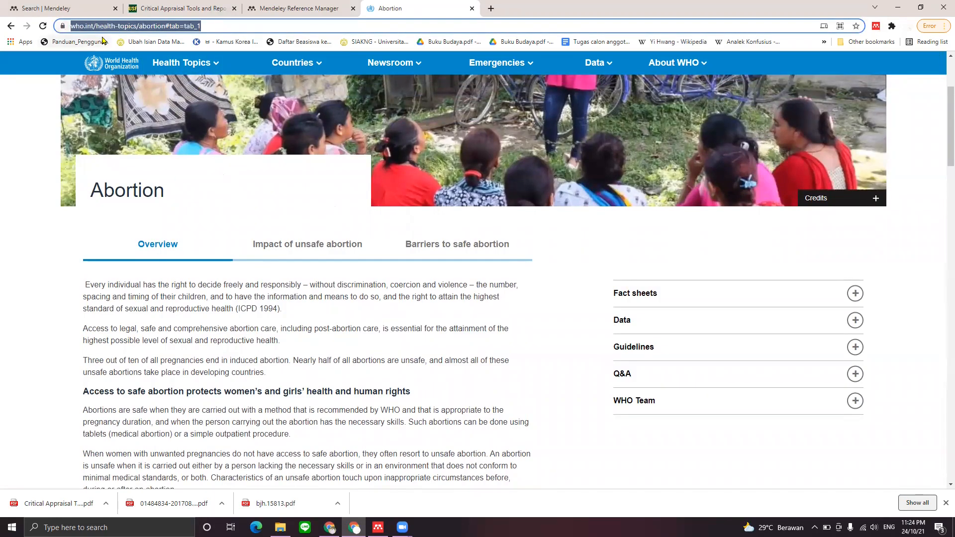
Switch to the Mendeley Reference Manager desktop app and start a manual Web Page entry titled "Abortion"
key("alt+Tab")
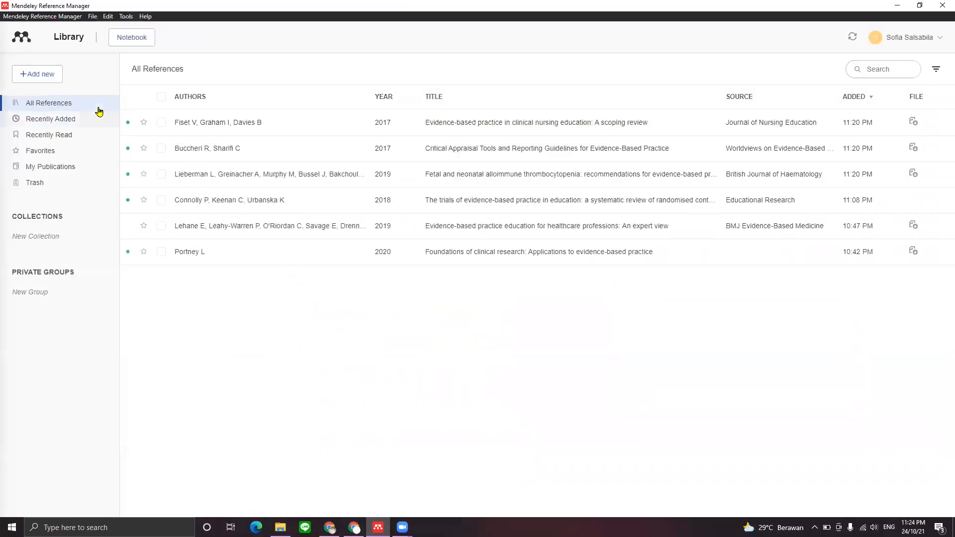
left_click(37, 74)
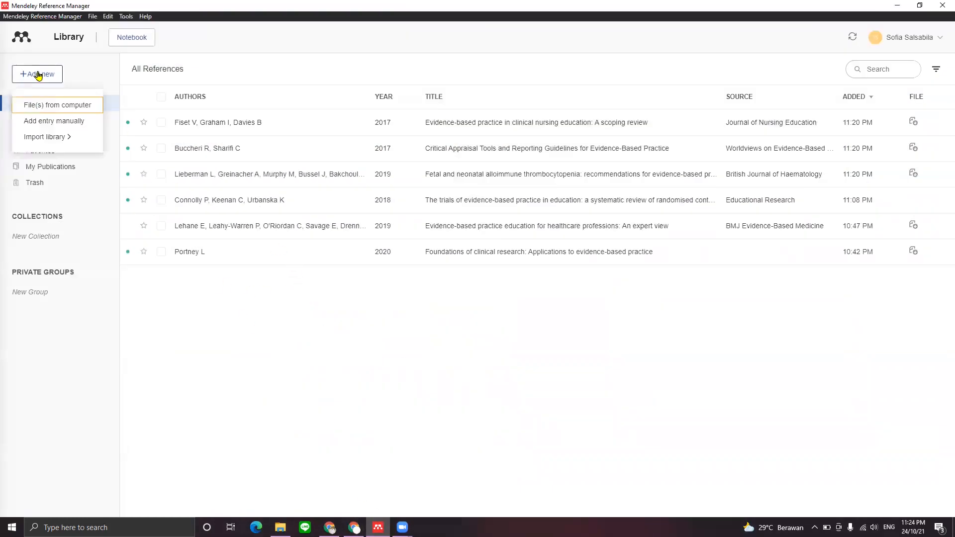
left_click(52, 120)
left_click(329, 181)
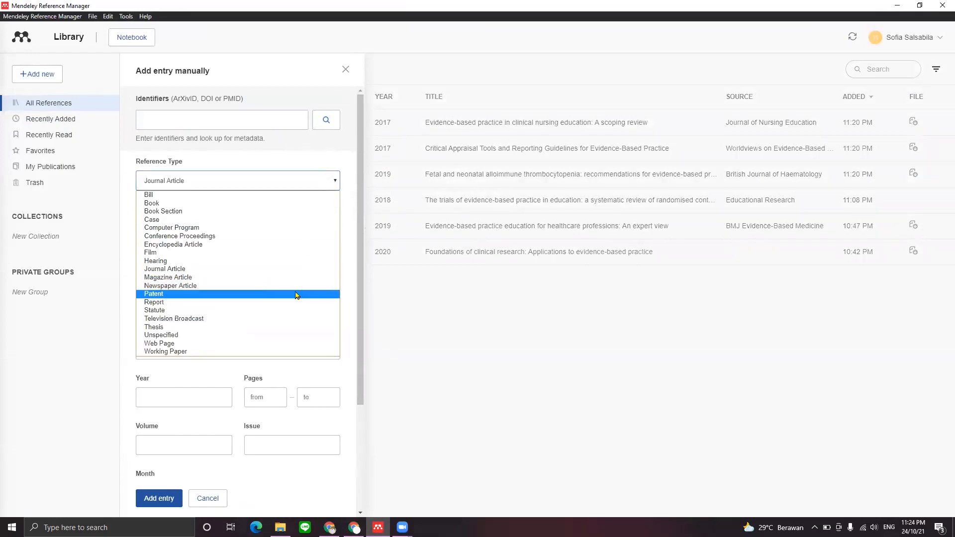
left_click(235, 344)
left_click(235, 229)
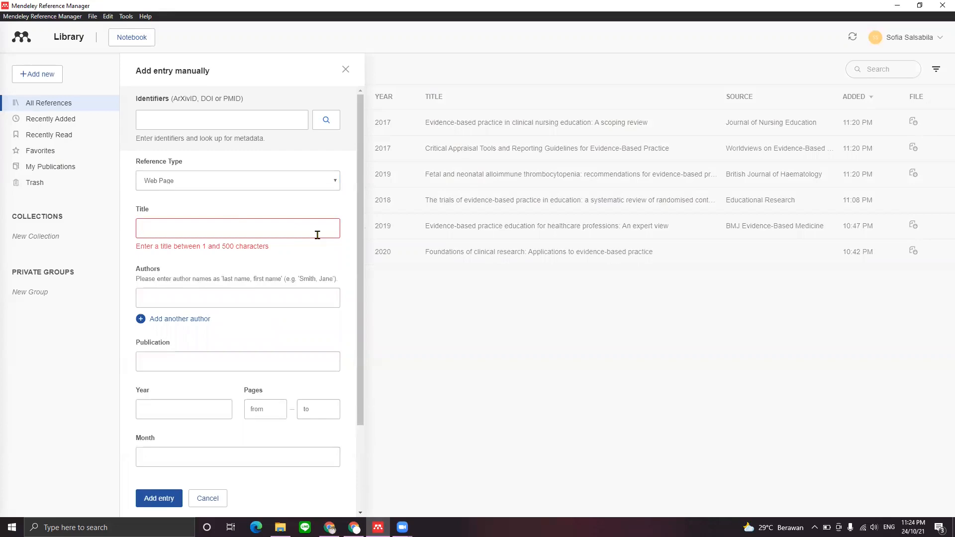
type("Abortion")
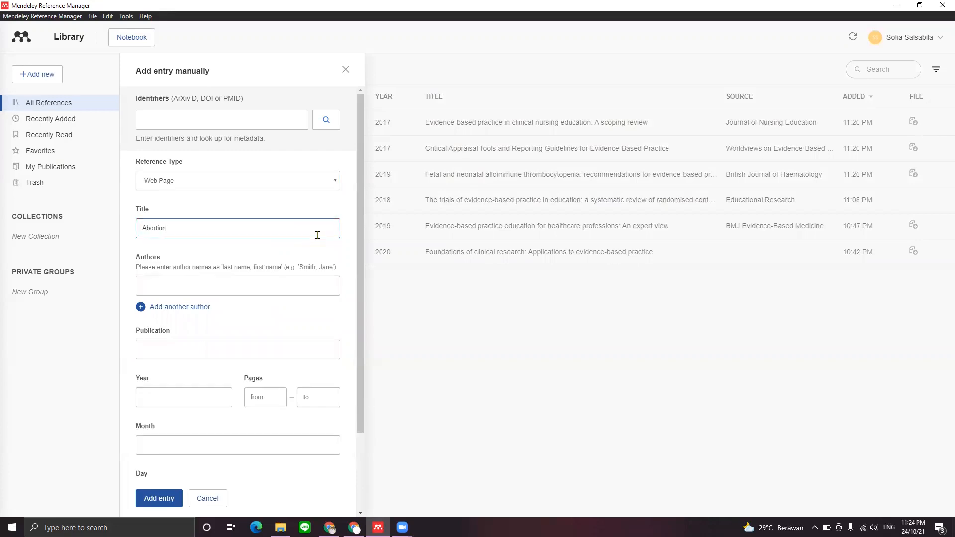
Look for an author on the WHO Abortion page and enter WHO as the new entry's author
left_click(261, 290)
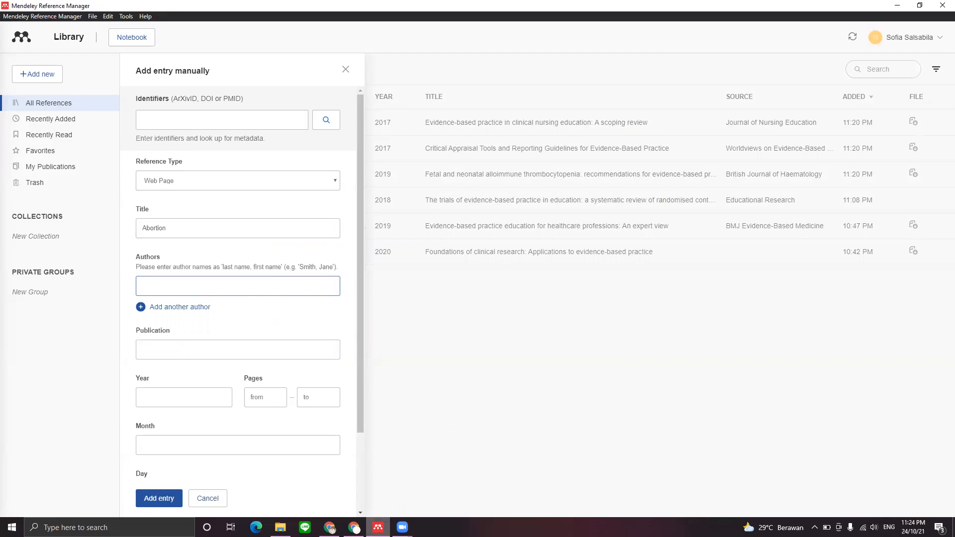
left_click(354, 526)
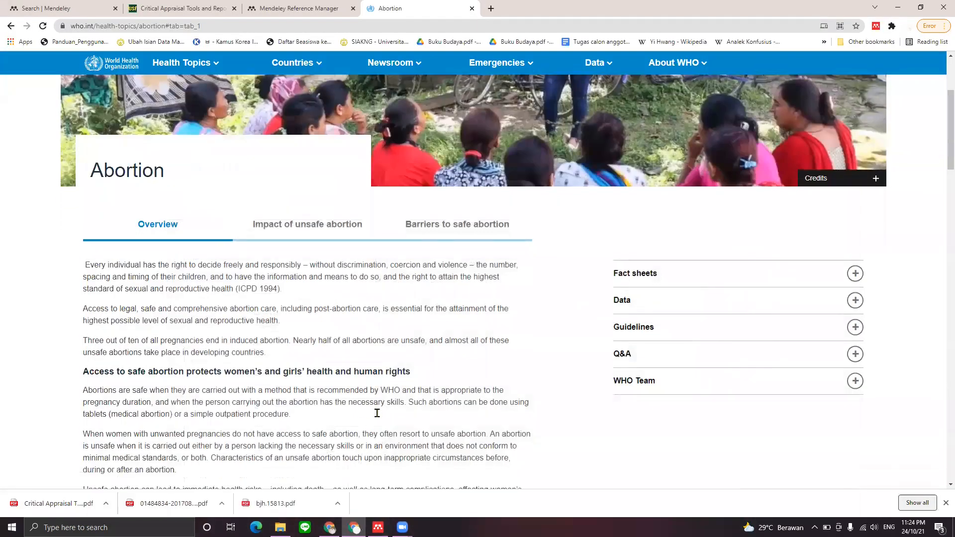
scroll(377, 413, "down", 4)
key("alt+Tab")
type("W")
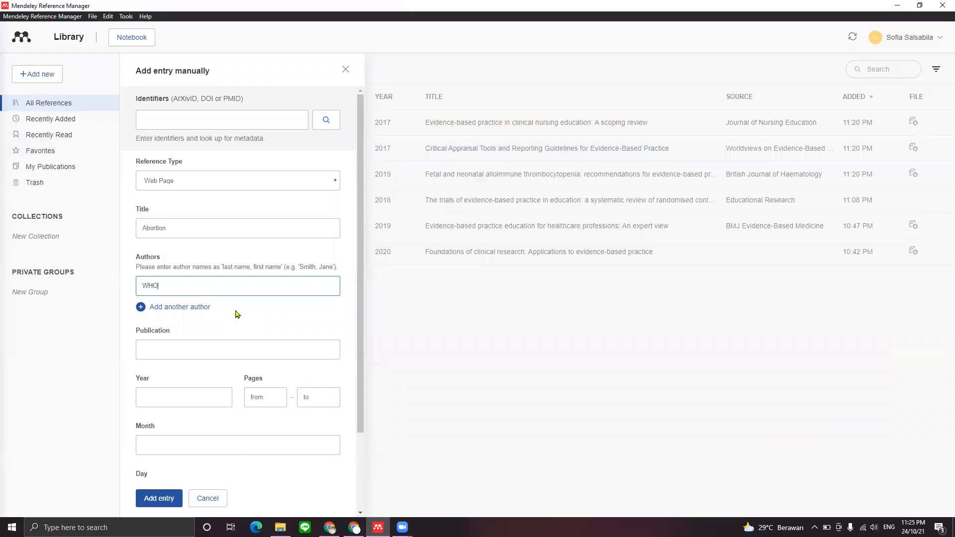
Set the entry's year to 2021 and month to 10, fill in the day, and add the entry to the library
scroll(237, 315, "down", 2)
left_click(225, 307)
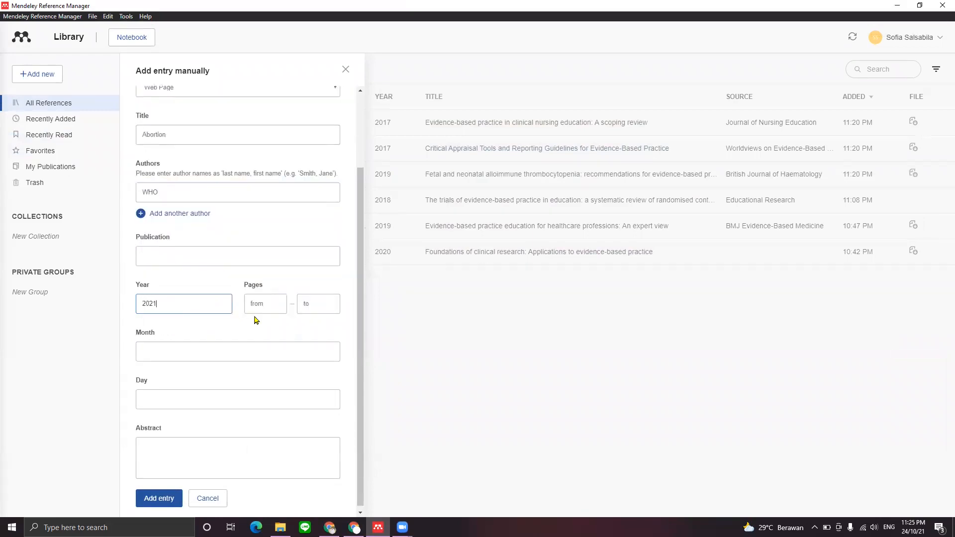
left_click(268, 351)
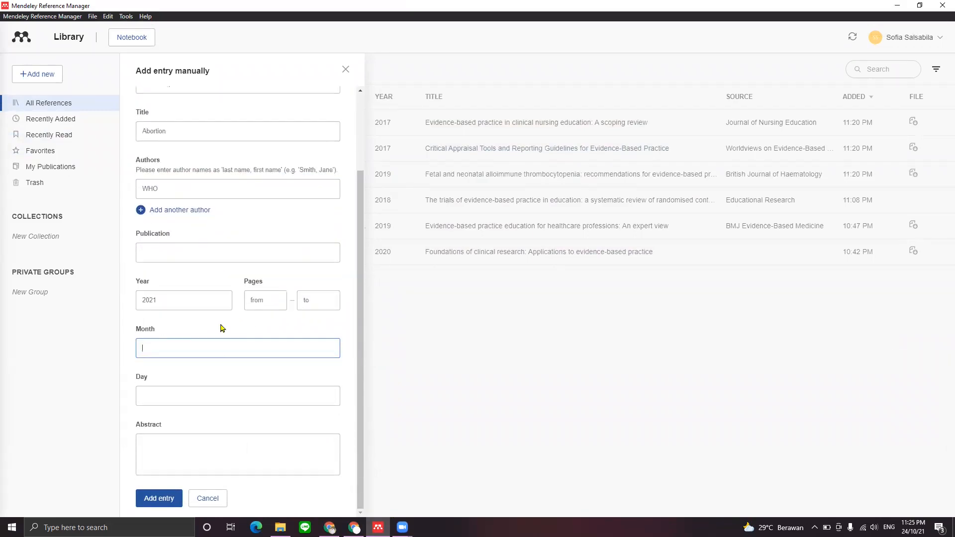
left_click(197, 389)
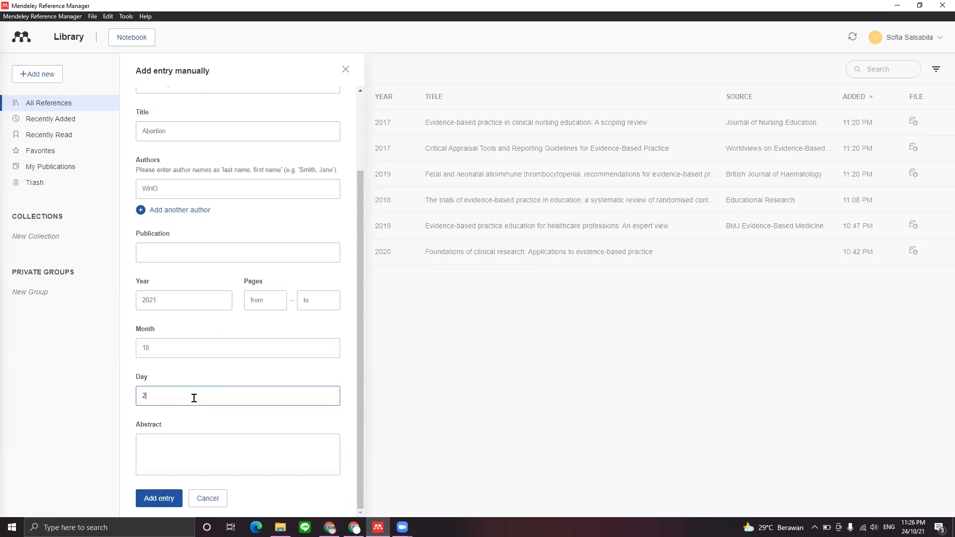
left_click(164, 502)
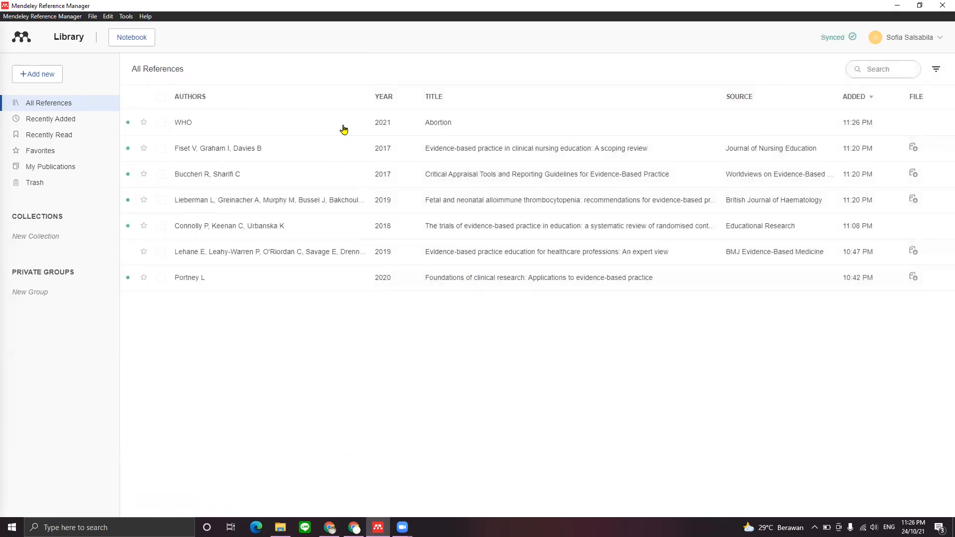
left_click(447, 127)
left_click(450, 125)
left_click(446, 127)
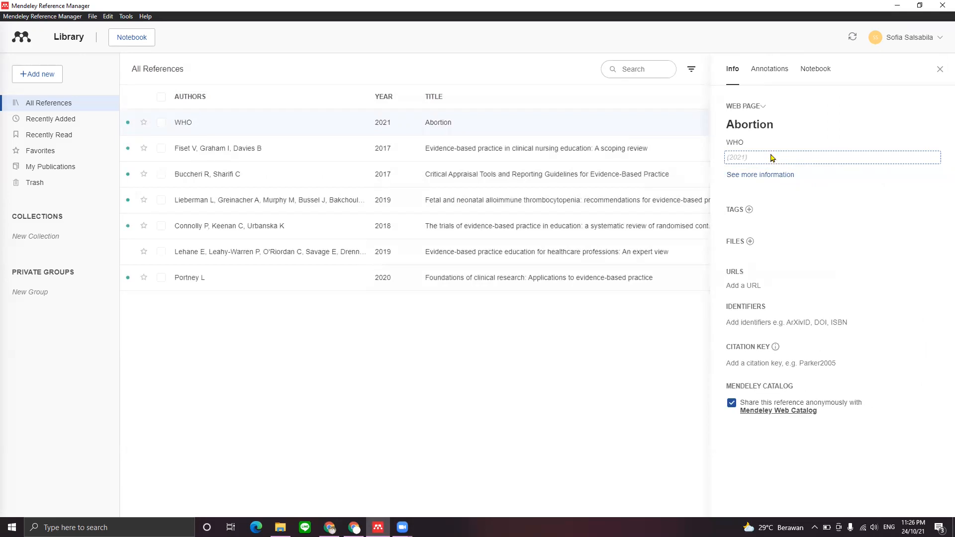
left_click(772, 159)
left_click(774, 293)
left_click(784, 361)
key("ctrl+v")
left_click(859, 397)
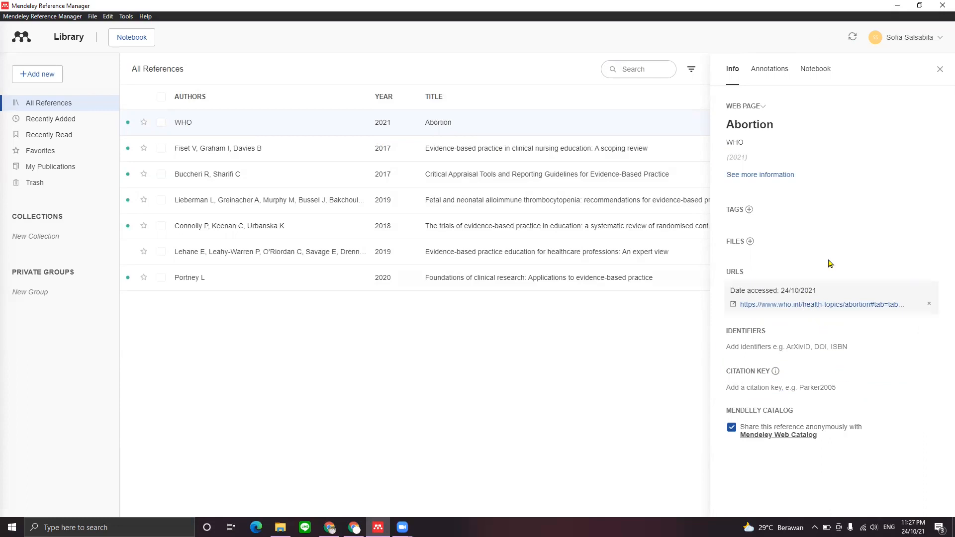
left_click(941, 69)
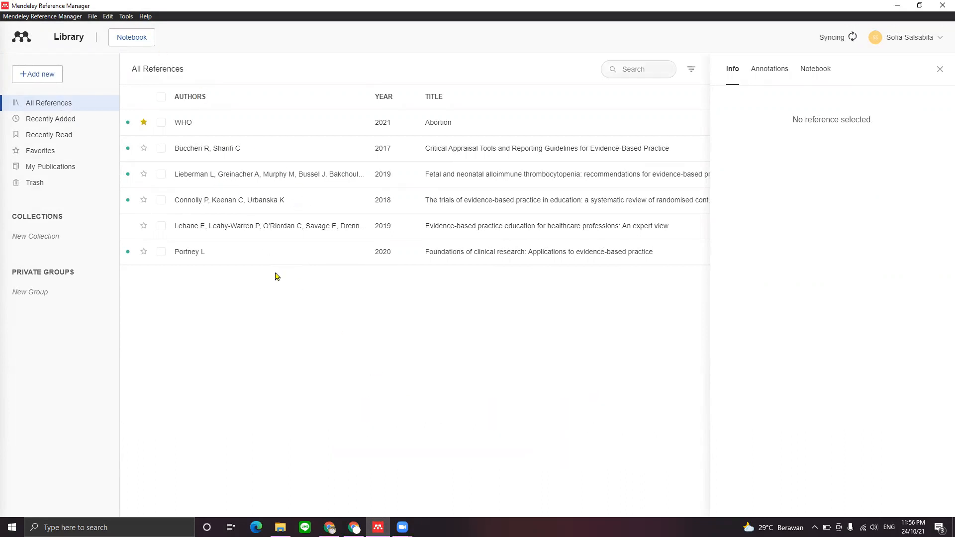
Open Mendeley's online article search in the browser and search for COVID-19
left_click(125, 17)
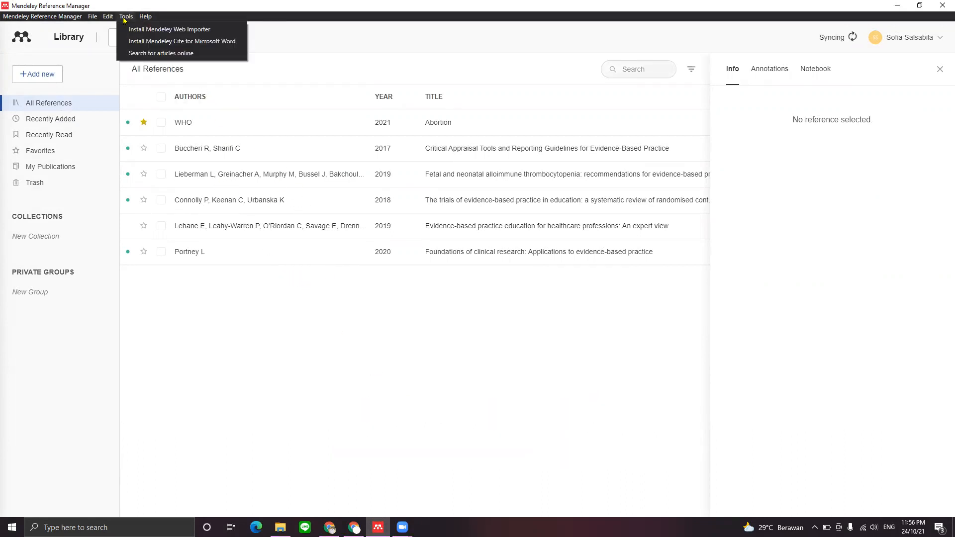
left_click(135, 54)
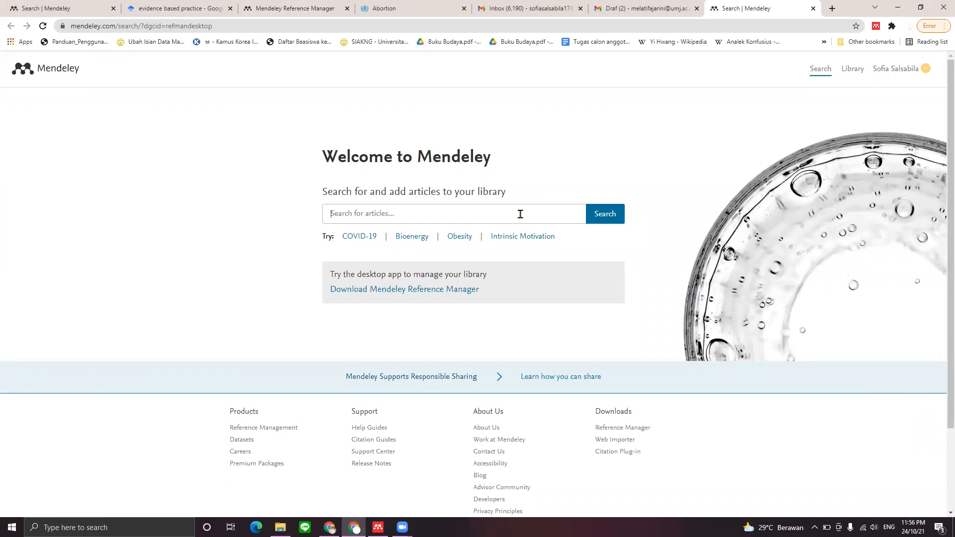
left_click(369, 238)
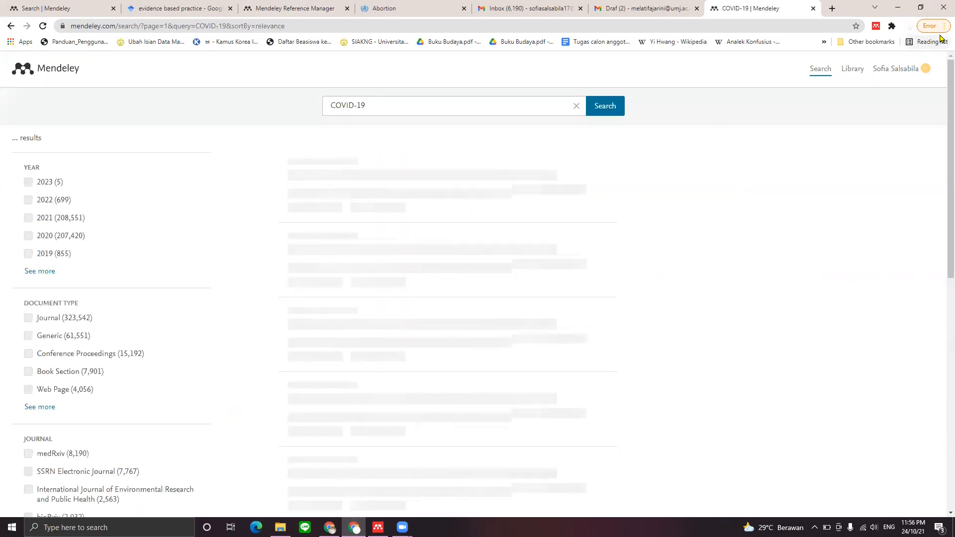
Add the article "COVID-19 diagnosis and management: a comprehensive review" from the search results to the library
left_click(943, 28)
left_click(914, 135)
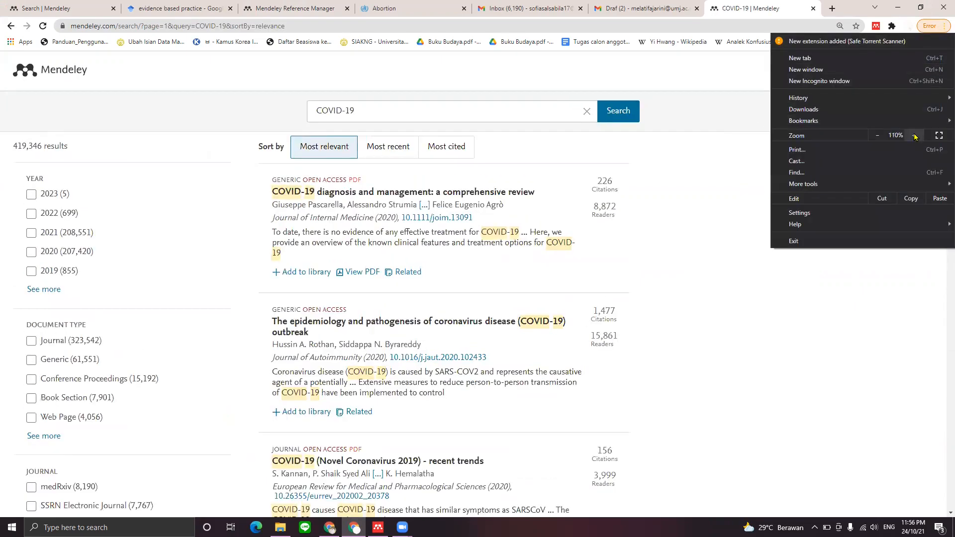
left_click(915, 136)
left_click(915, 135)
left_click(711, 219)
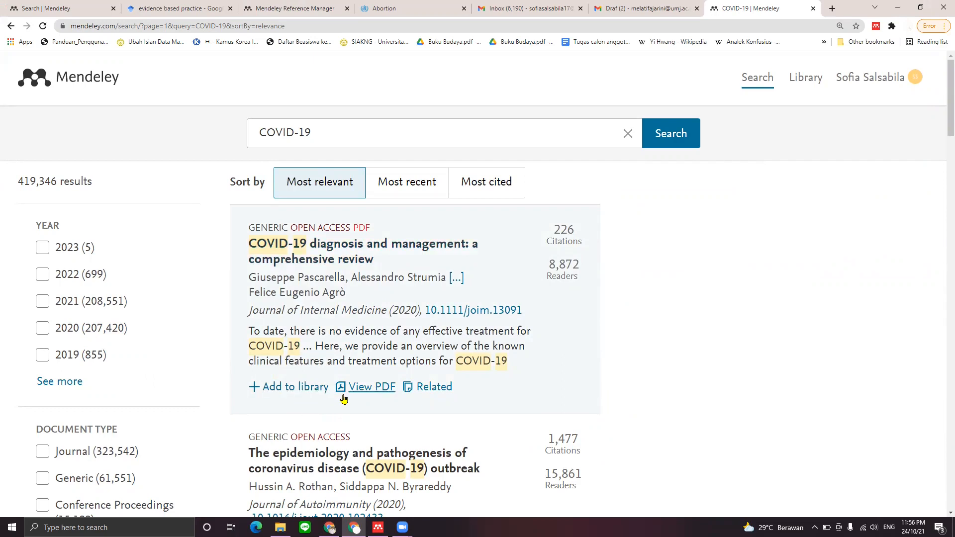
left_click(297, 388)
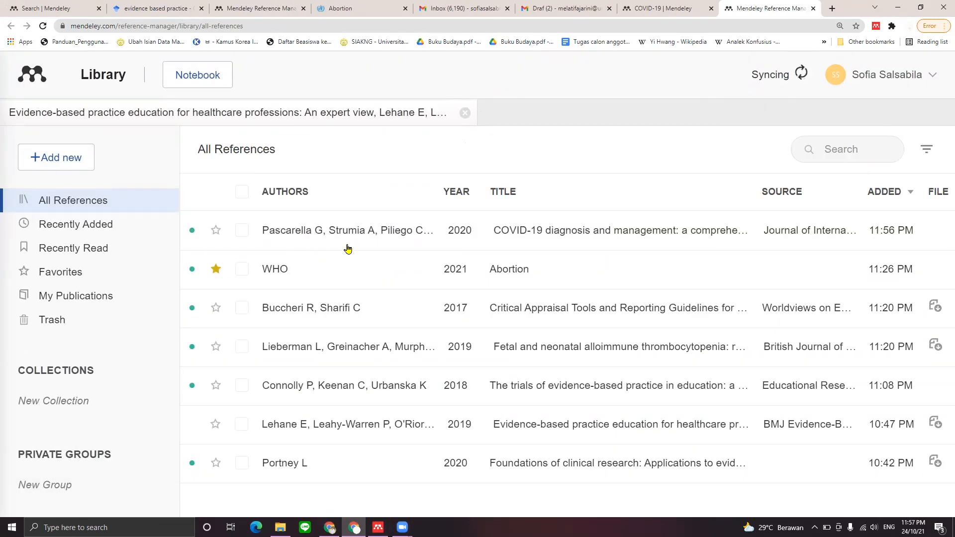
Switch to the Mendeley Reference Manager desktop app, mark the Abortion reference as a favorite, and review the Favorites and My Publications lists
left_click(378, 527)
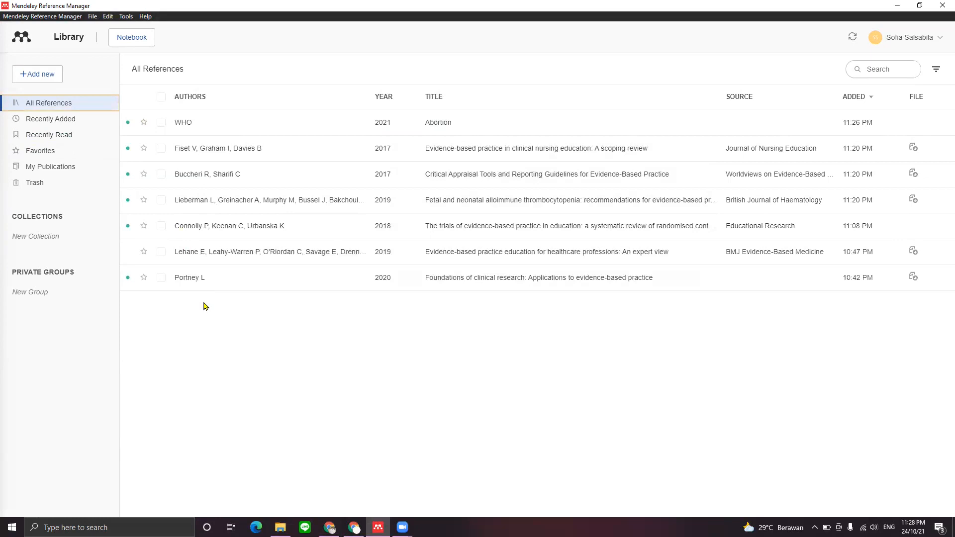
left_click(144, 123)
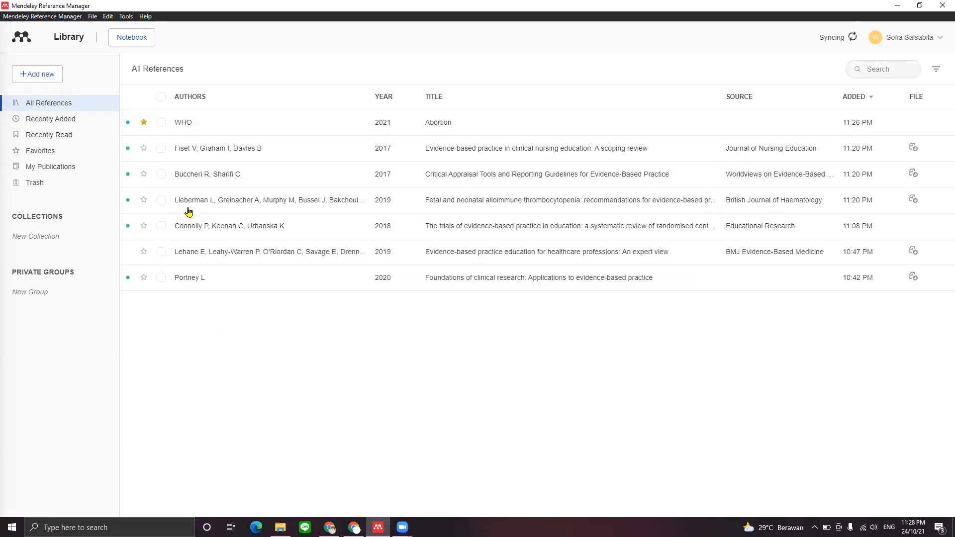
left_click(44, 150)
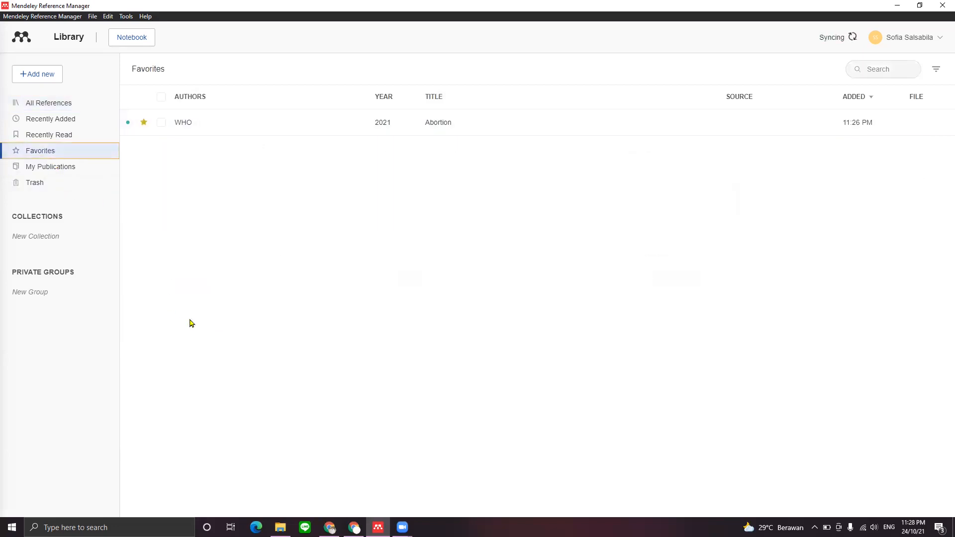
left_click(45, 166)
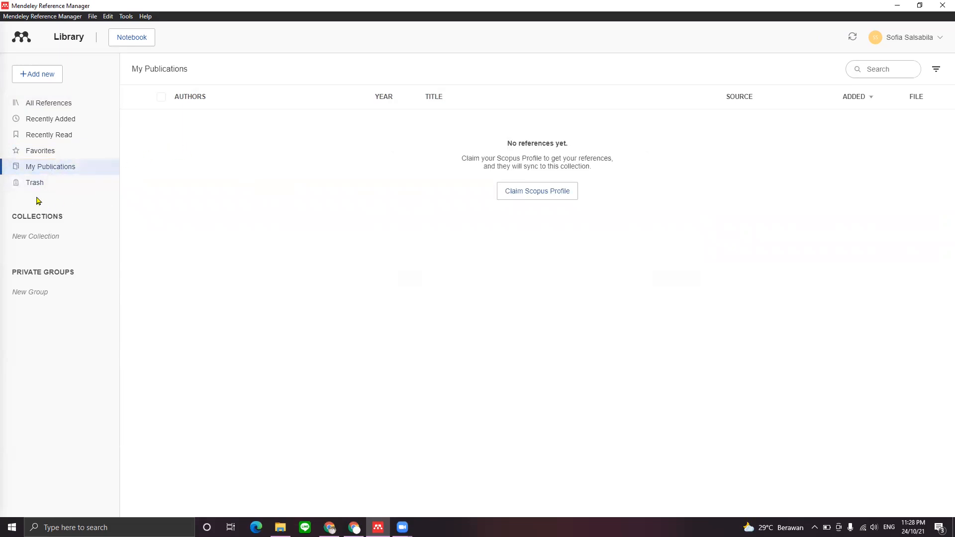
left_click(49, 103)
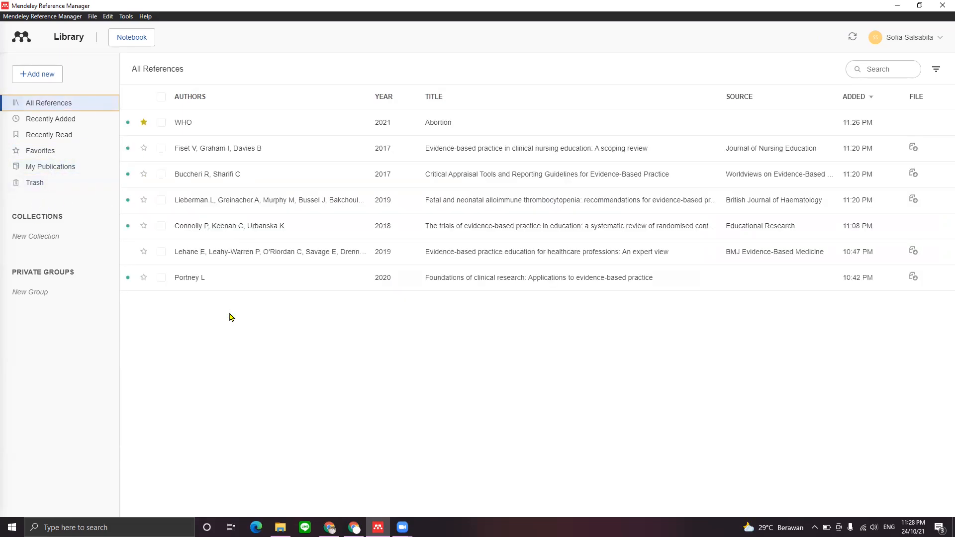
Delete the reference "Evidence-based practice in clinical nursing education: A scoping review" and check the Trash
left_click(224, 286)
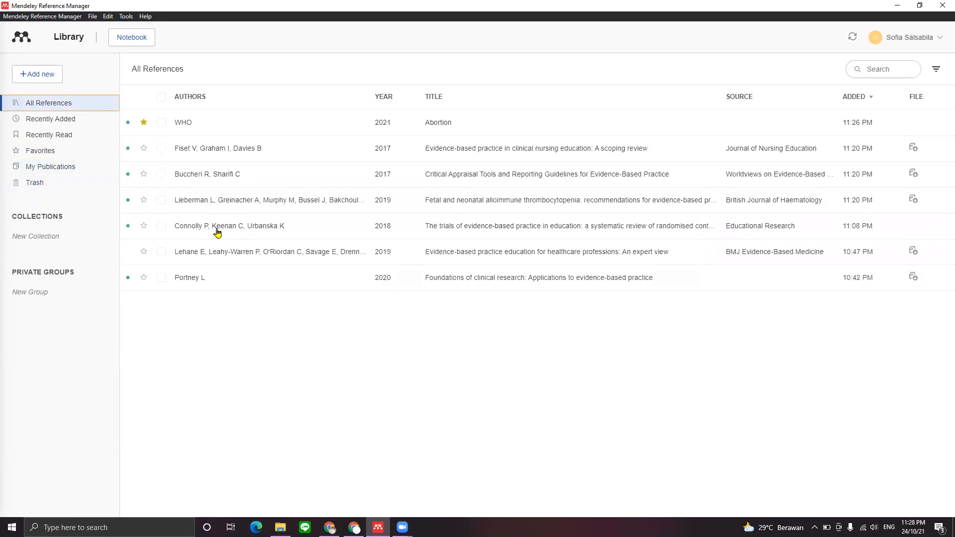
right_click(234, 150)
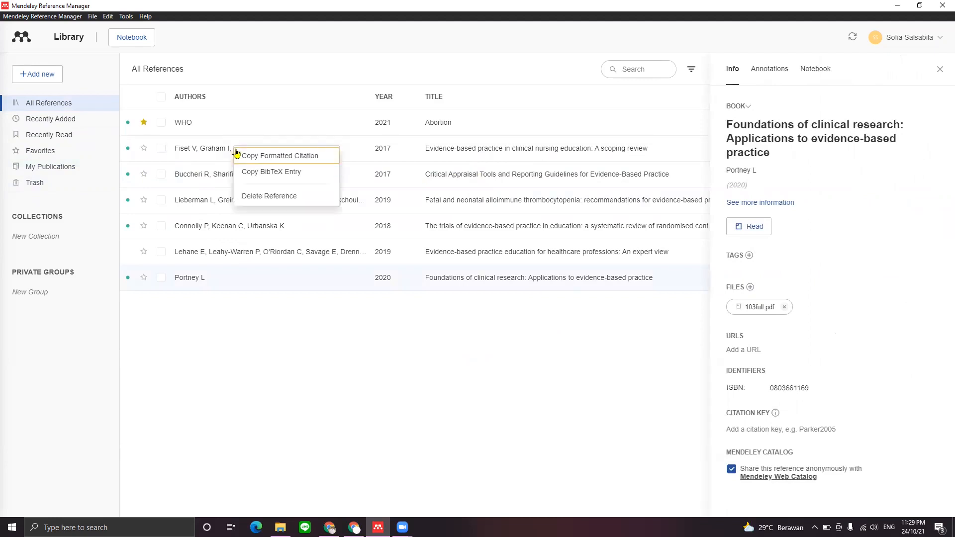
left_click(273, 196)
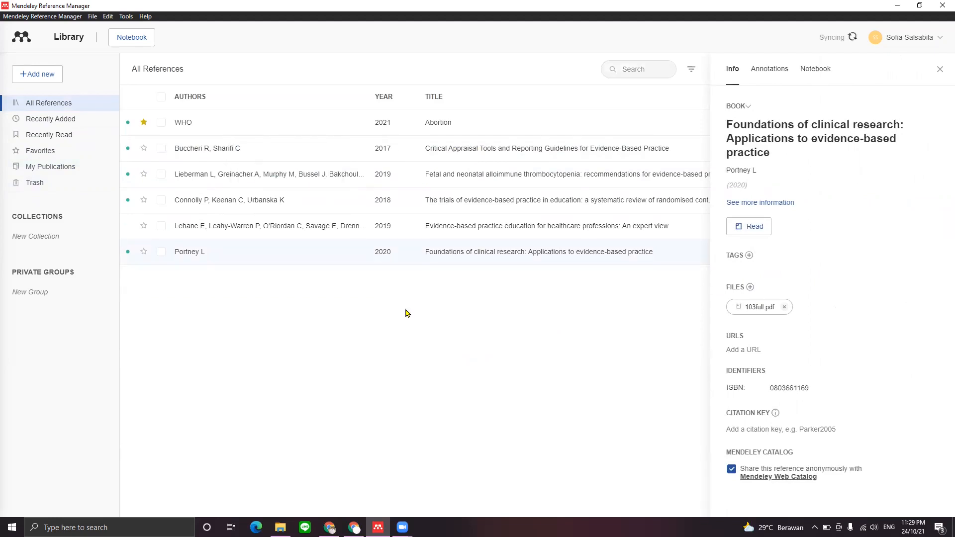
left_click(42, 184)
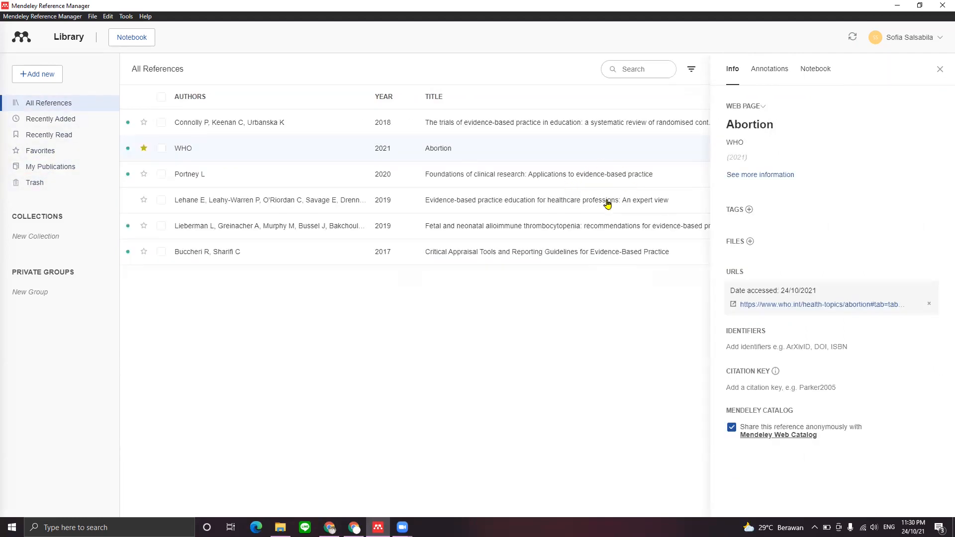
Open a blank tag entry for the Abortion reference and close its details without naming the tag
left_click(750, 209)
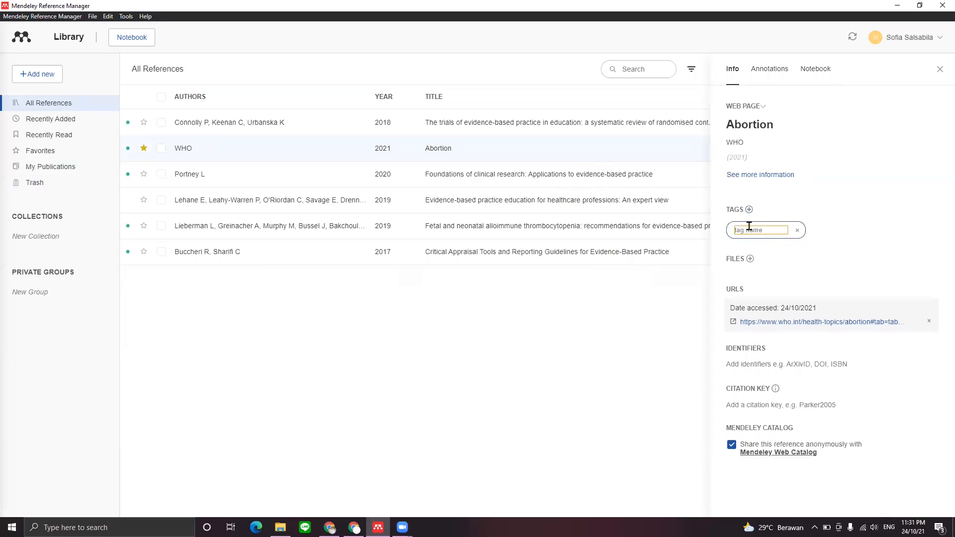
left_click(940, 70)
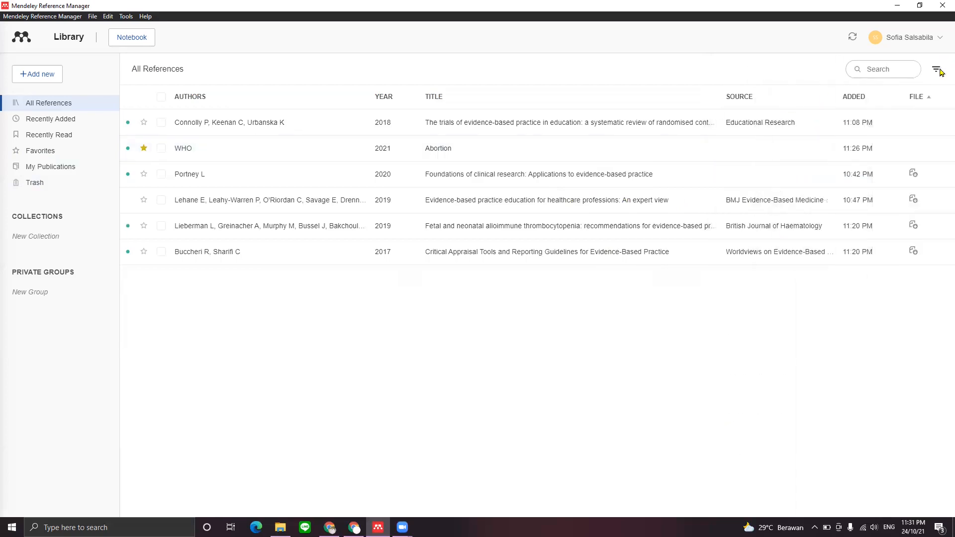
Sort the references by date added, newest first, and look at the author and tag filter options without applying any
left_click(920, 96)
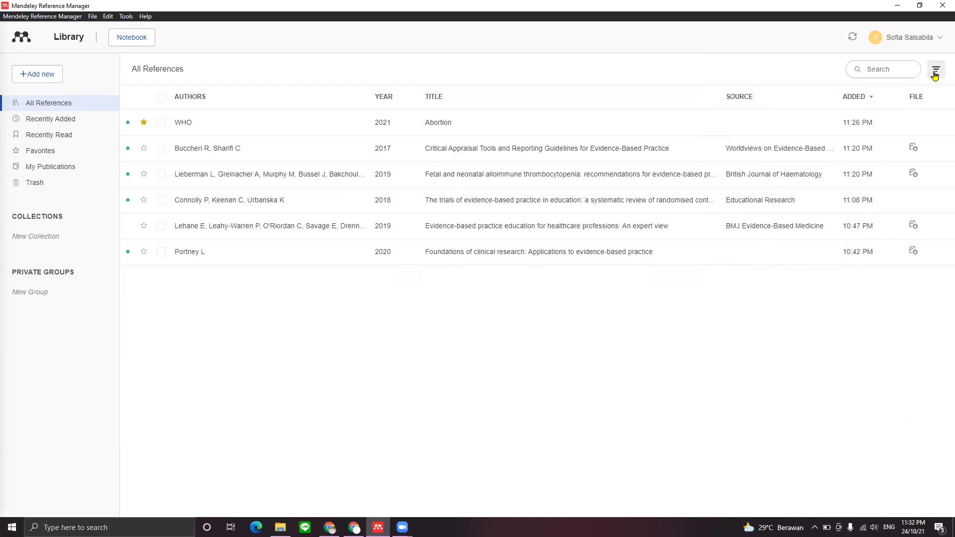
left_click(937, 72)
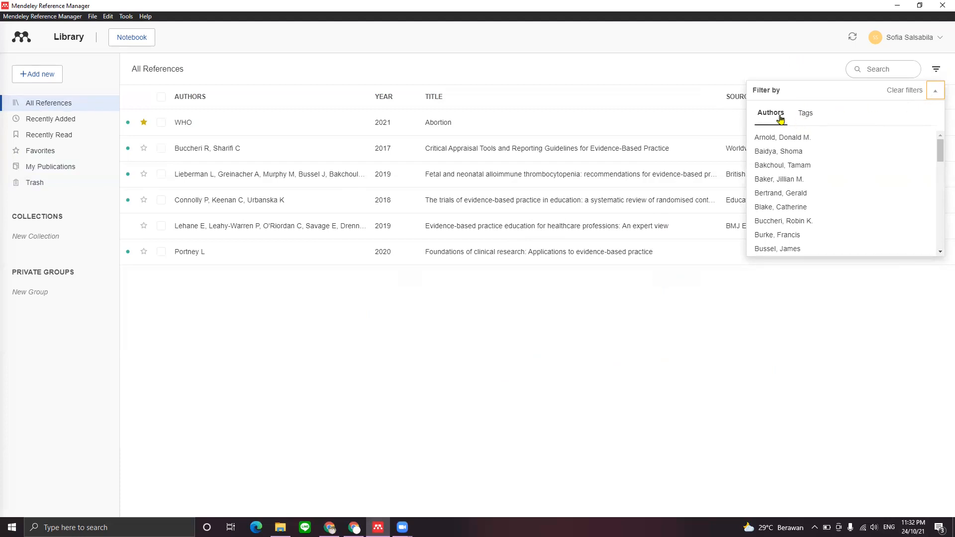
left_click(806, 113)
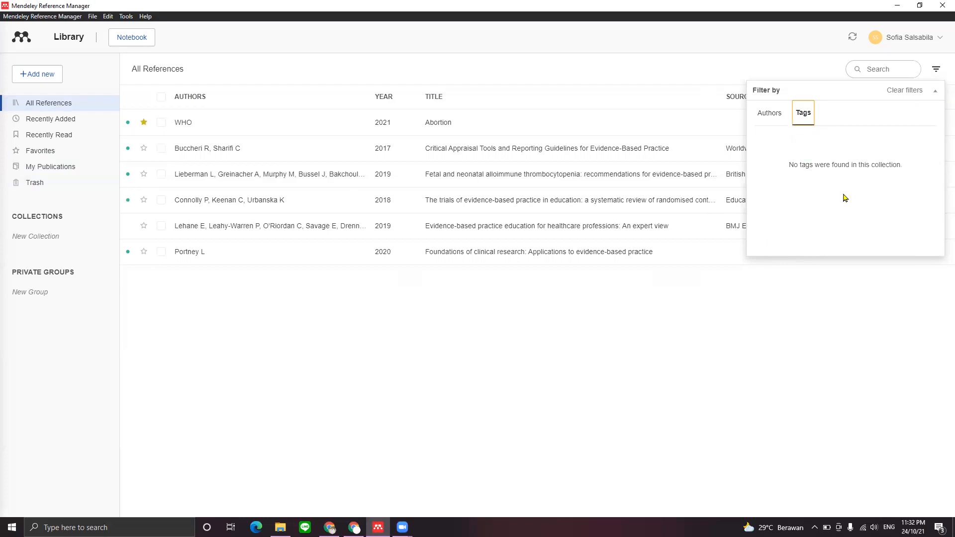
left_click(648, 301)
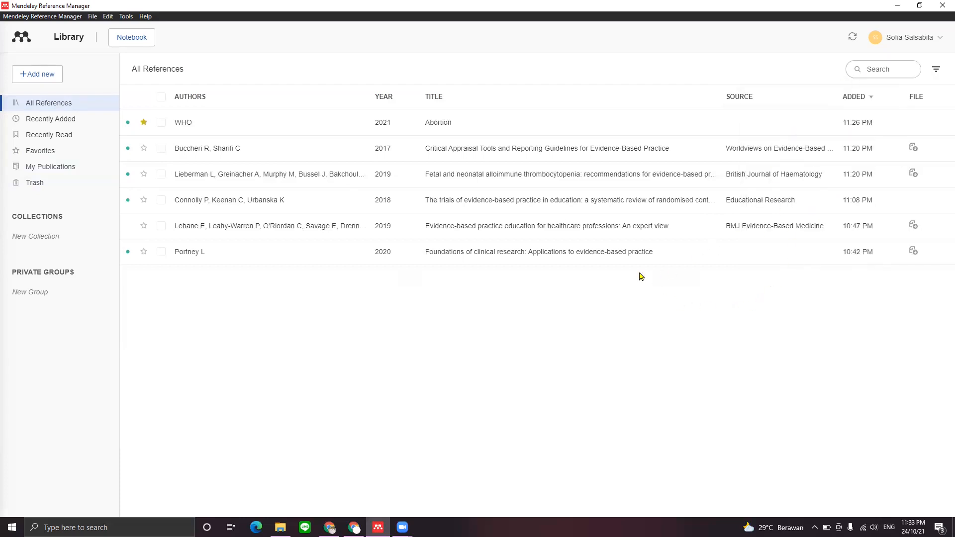